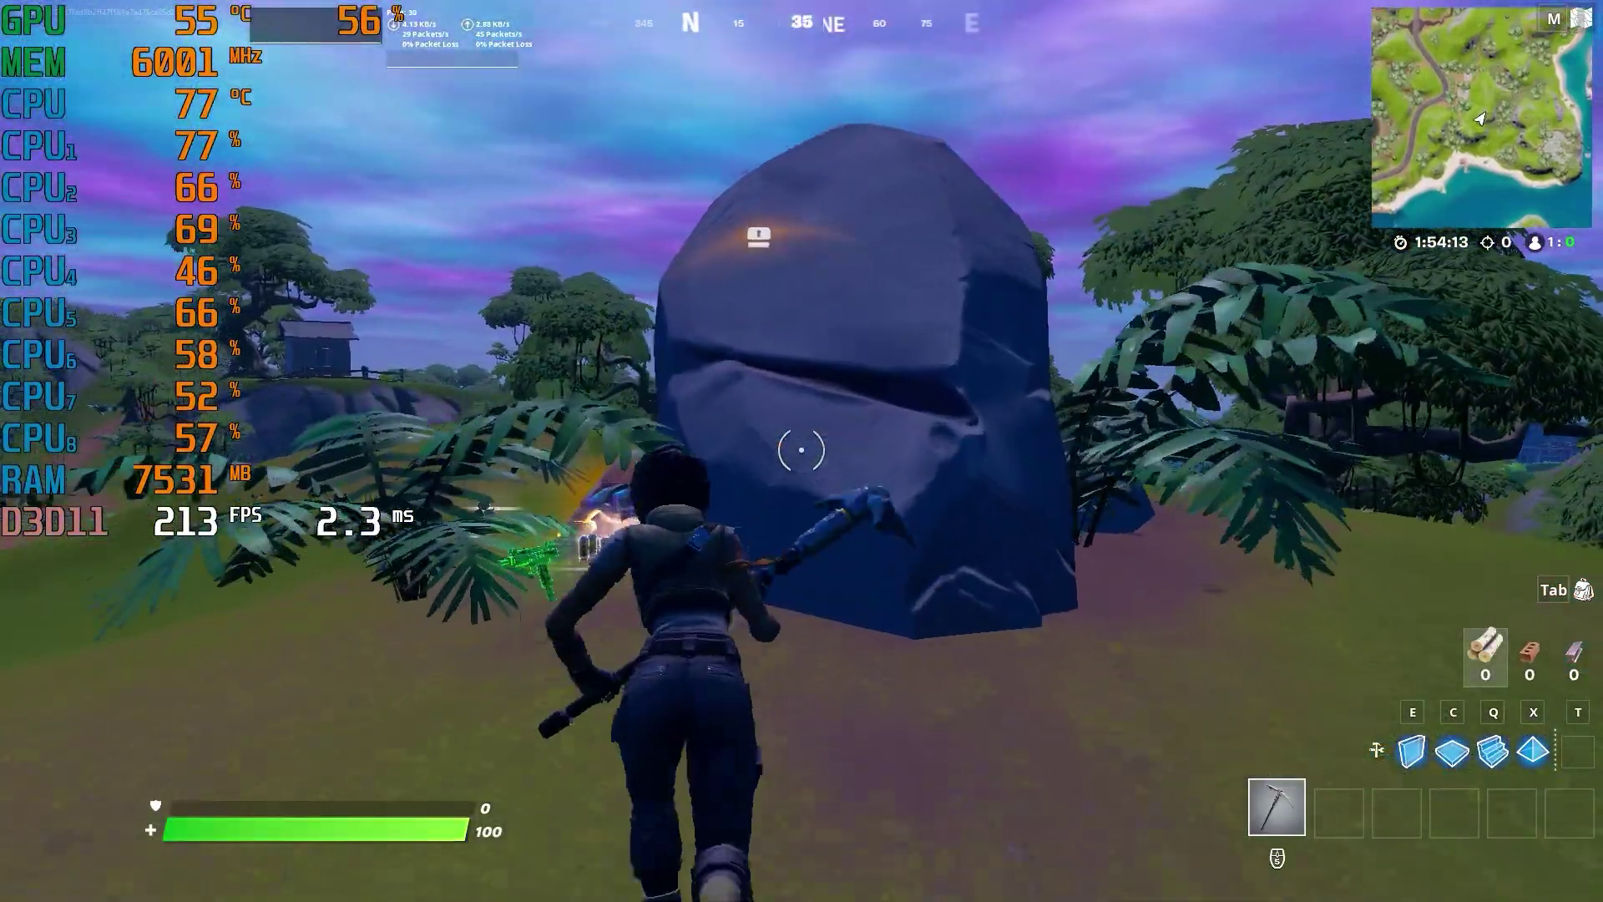
click(801, 451)
click(802, 451)
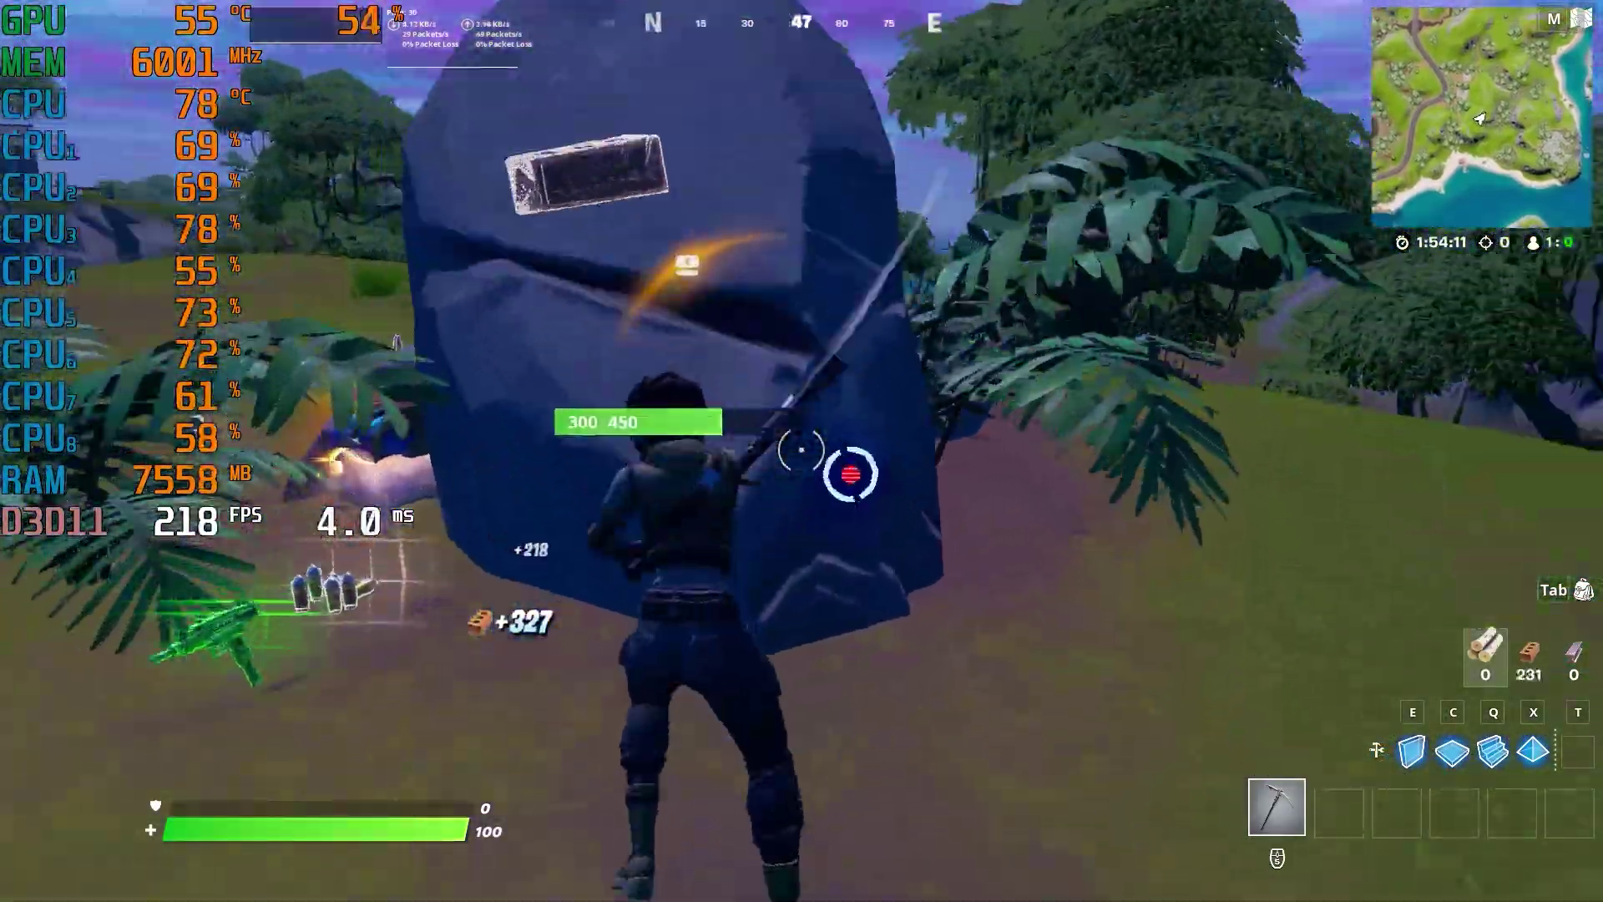
click(802, 451)
click(802, 451)
click(802, 451)
key(w)
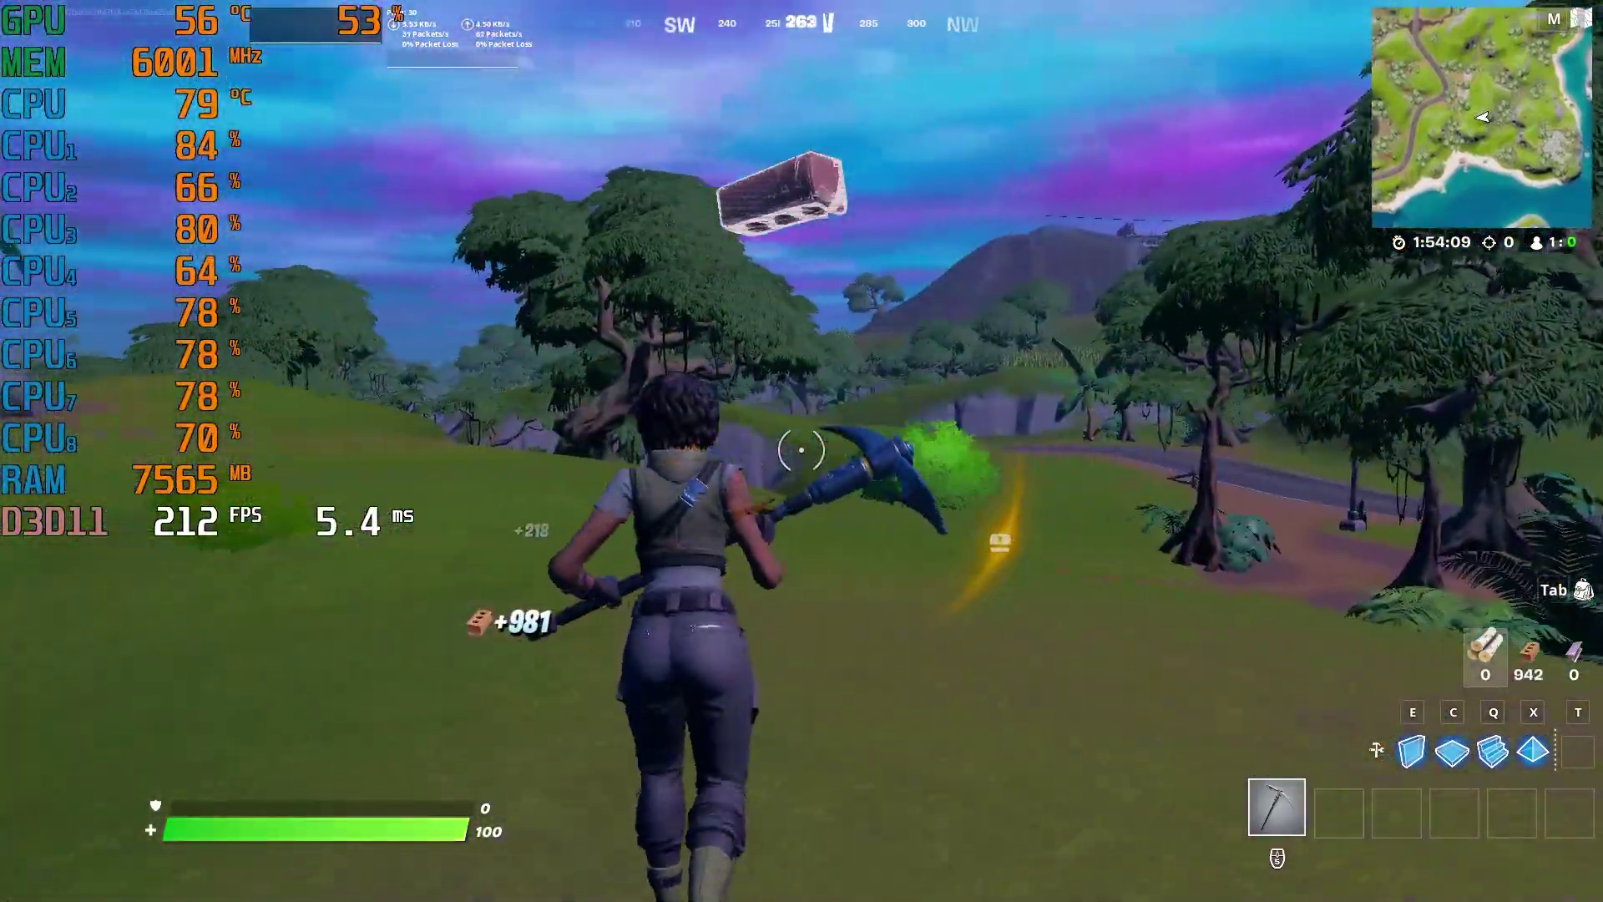
key(w)
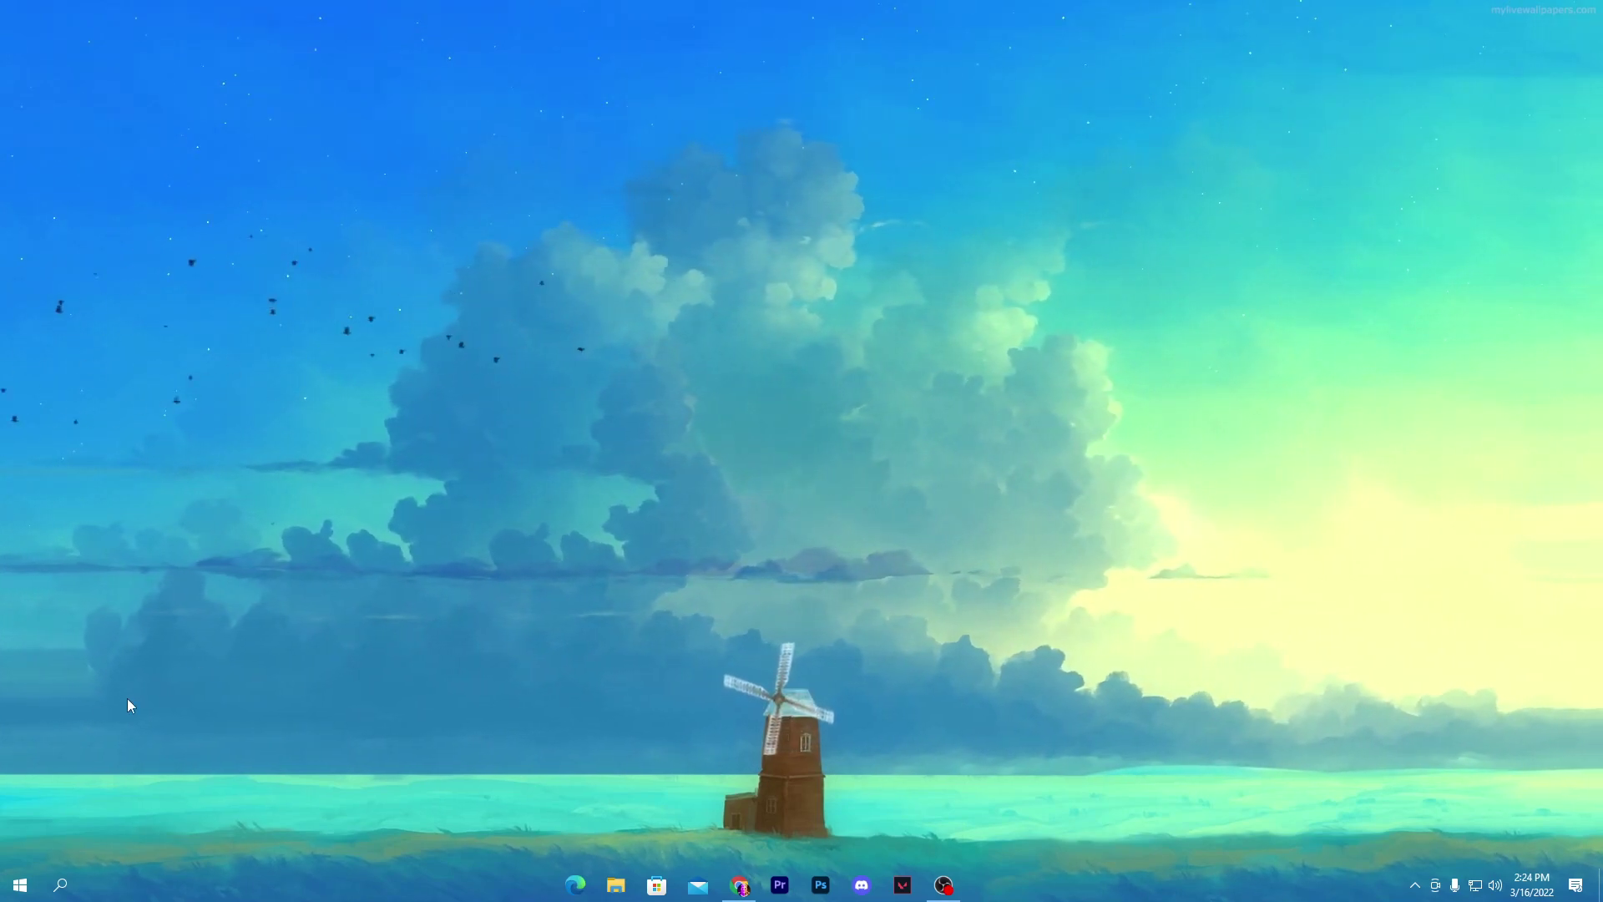
Open the Windows Update & Security settings and check the update status and the Delivery Optimization option for downloads from other PCs
click(20, 886)
click(15, 810)
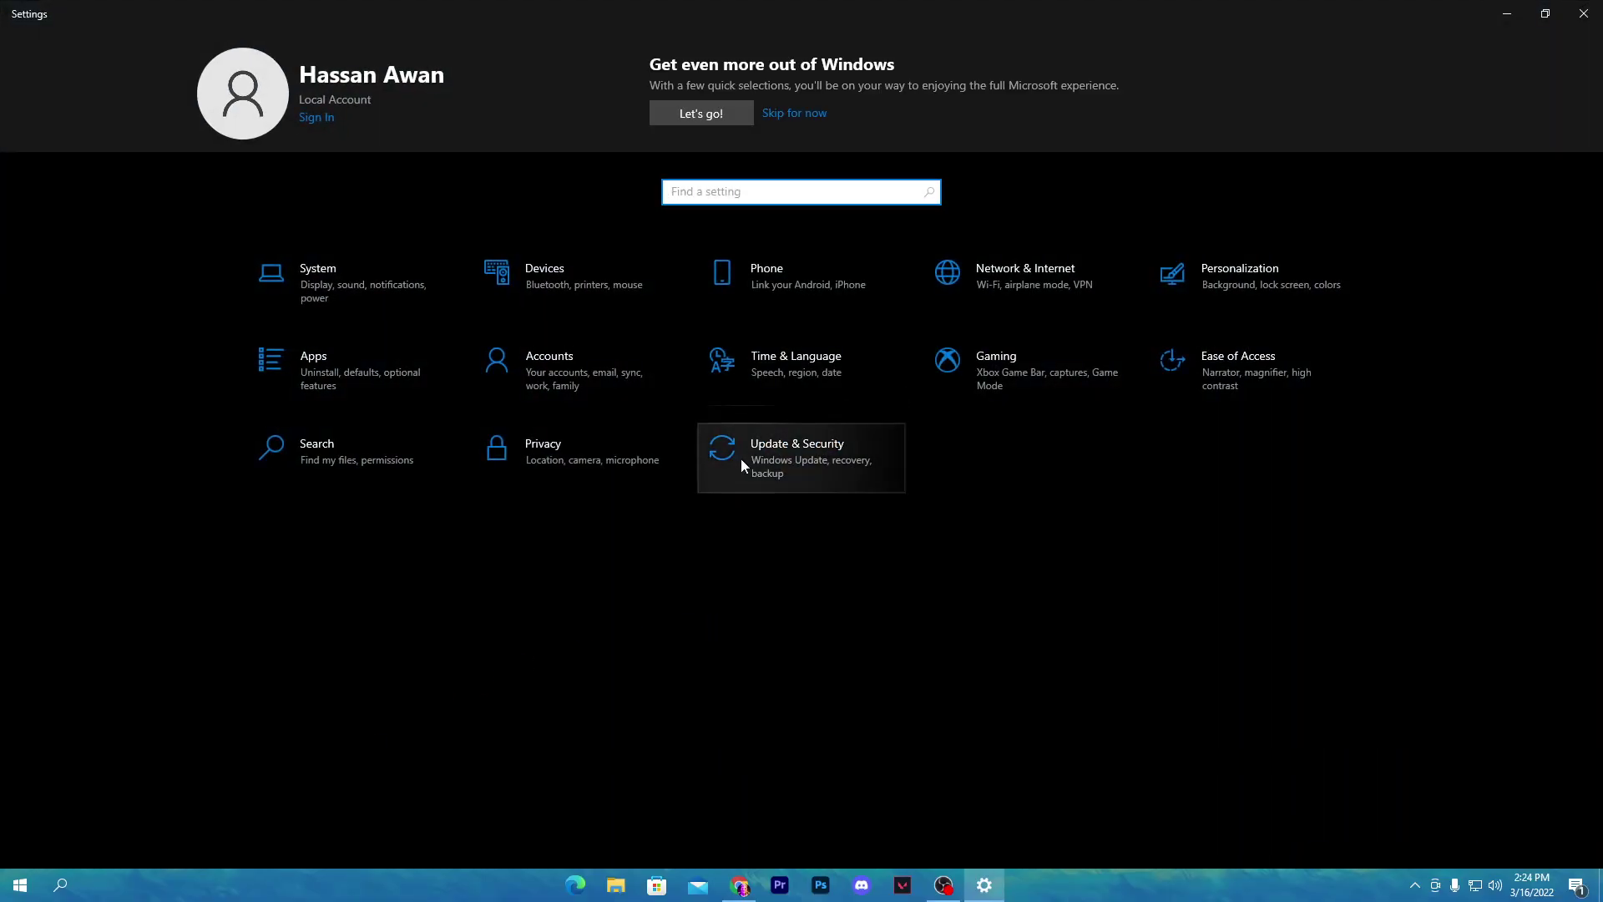
click(787, 463)
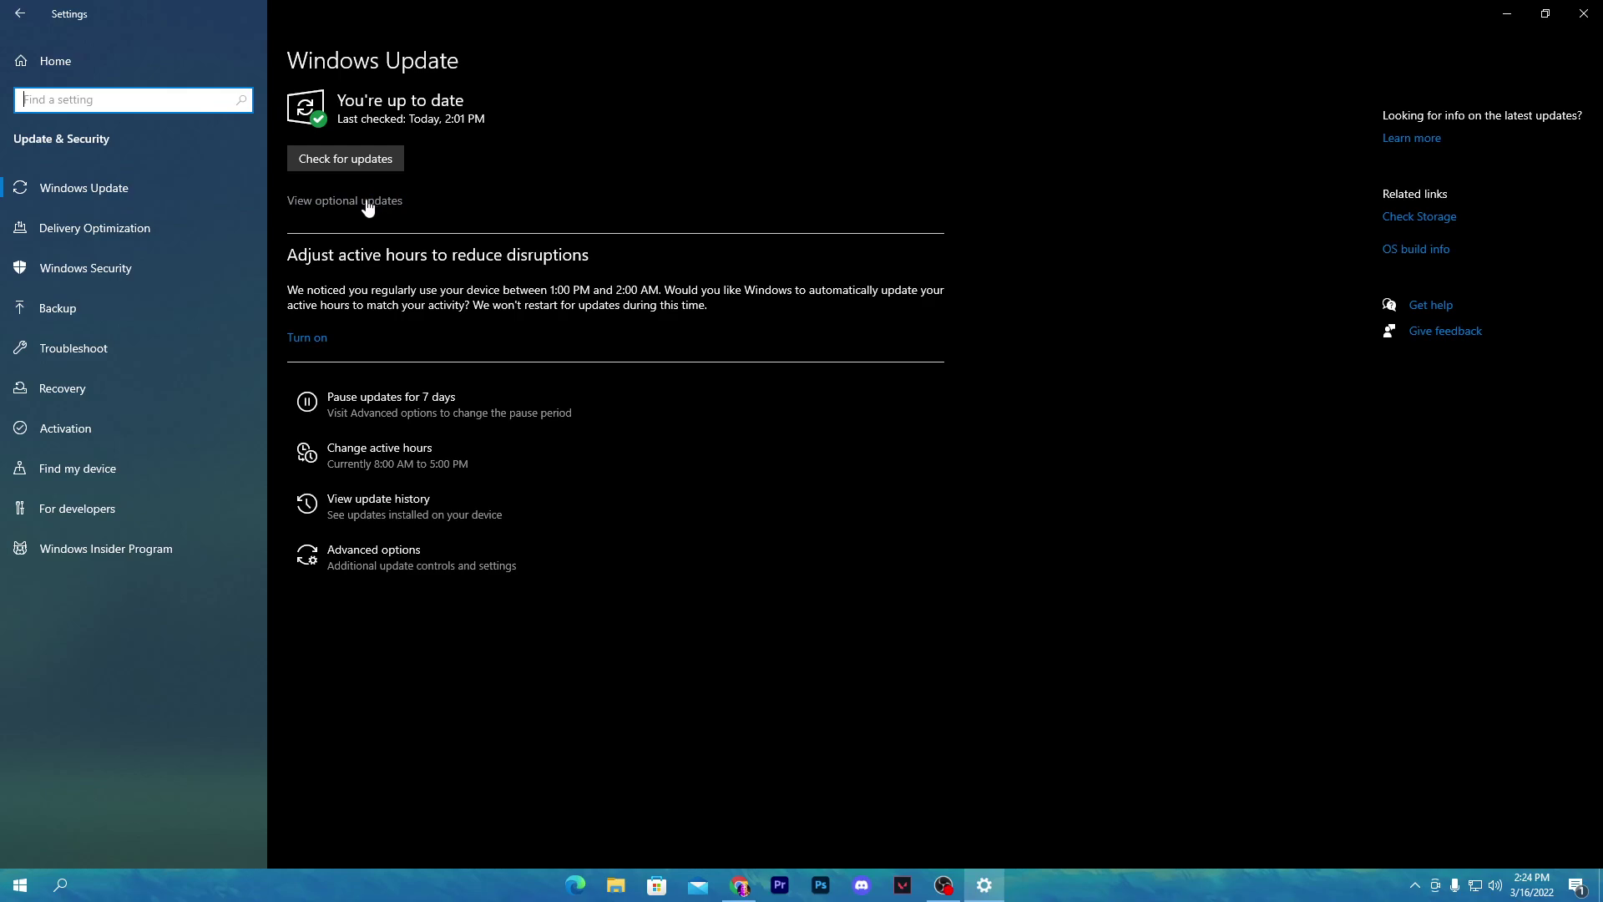
click(95, 230)
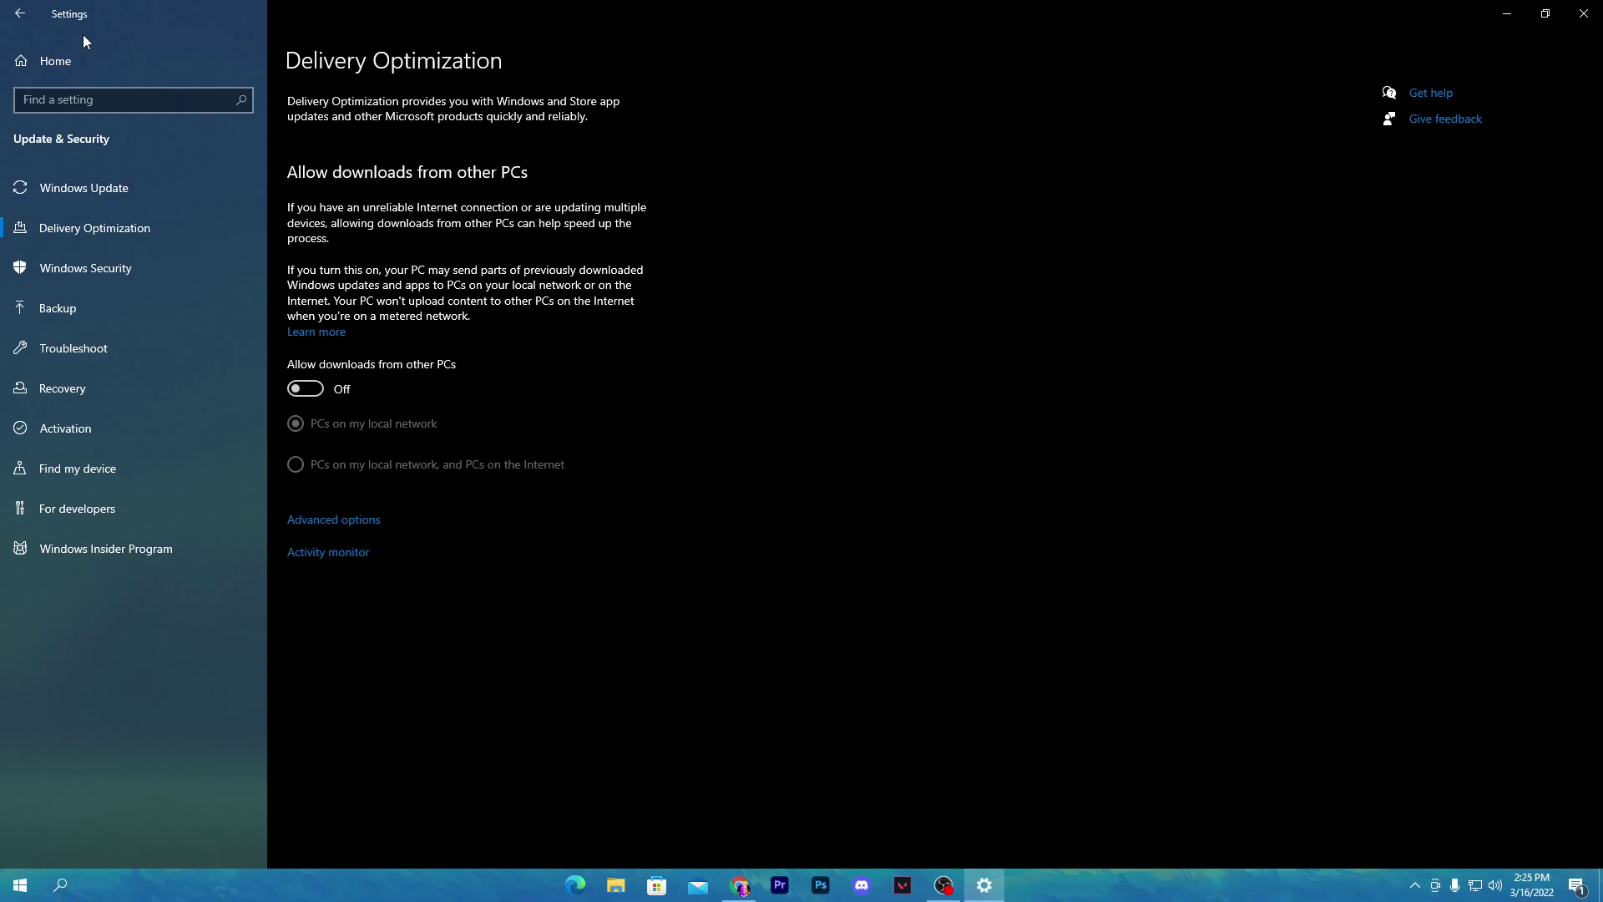
Check the Background apps permissions in the Windows privacy settings, and close Settings
click(42, 52)
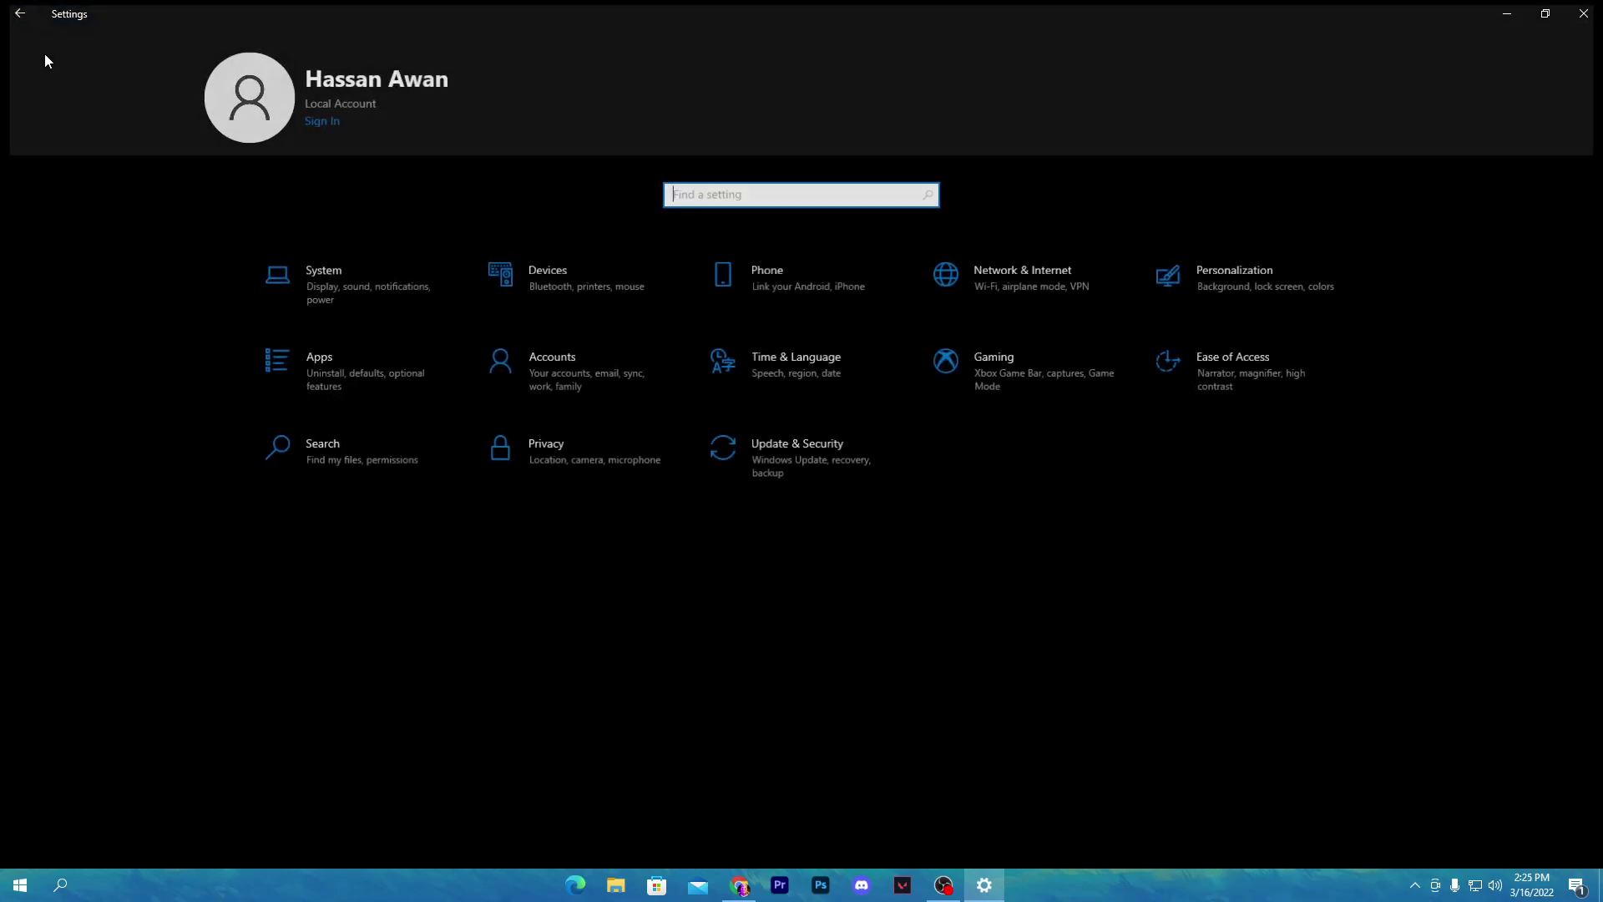
click(573, 452)
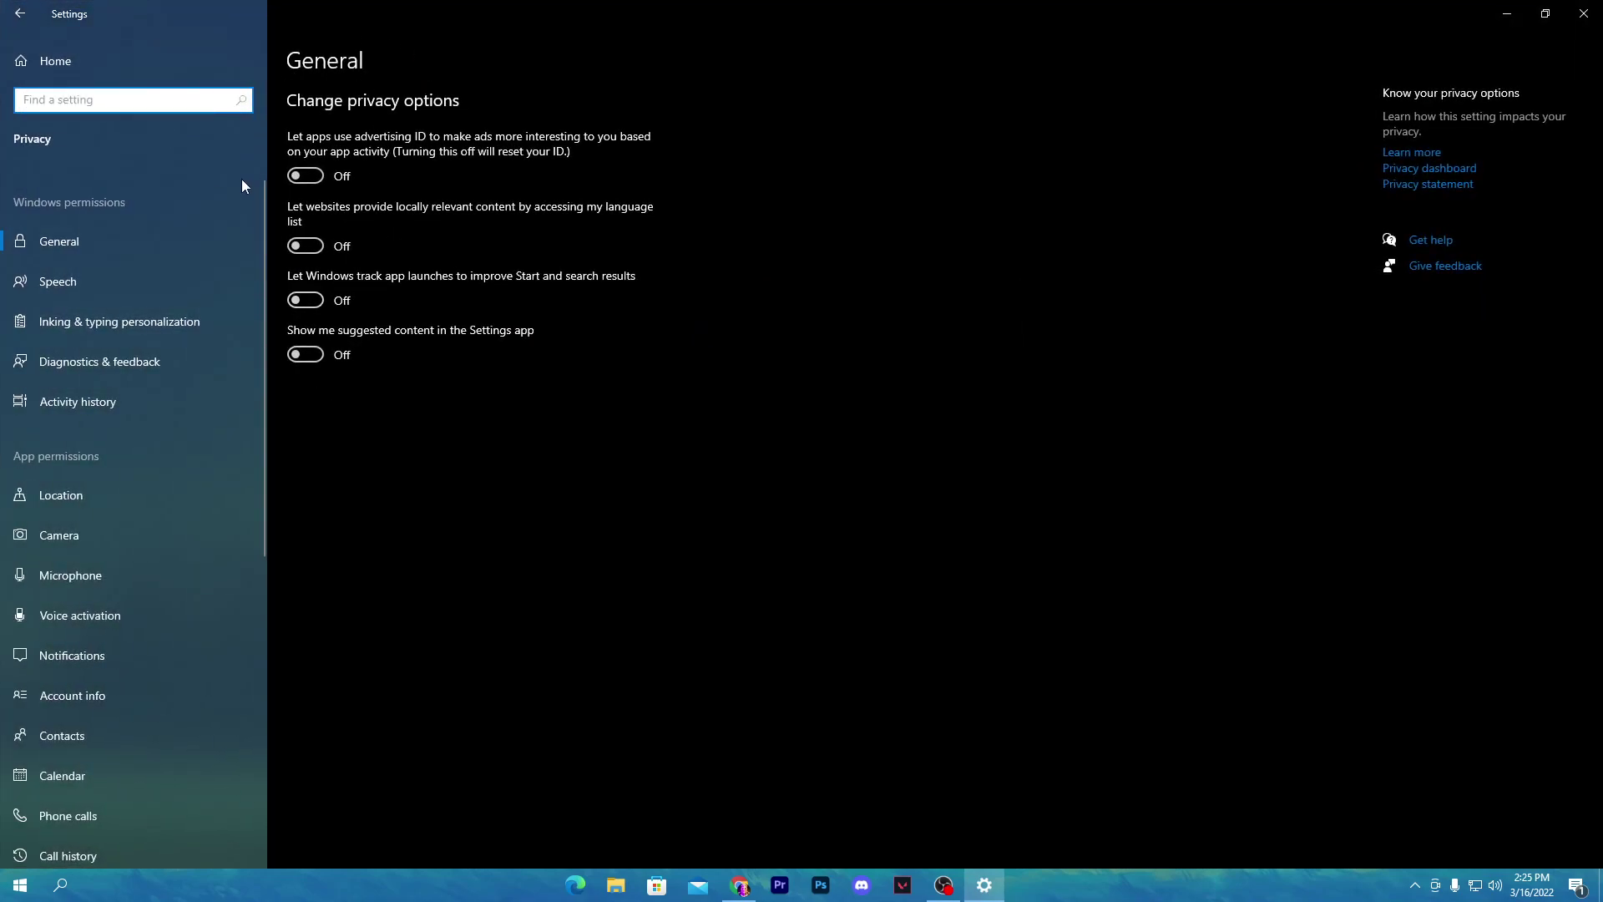
scroll(174, 451, down, 6)
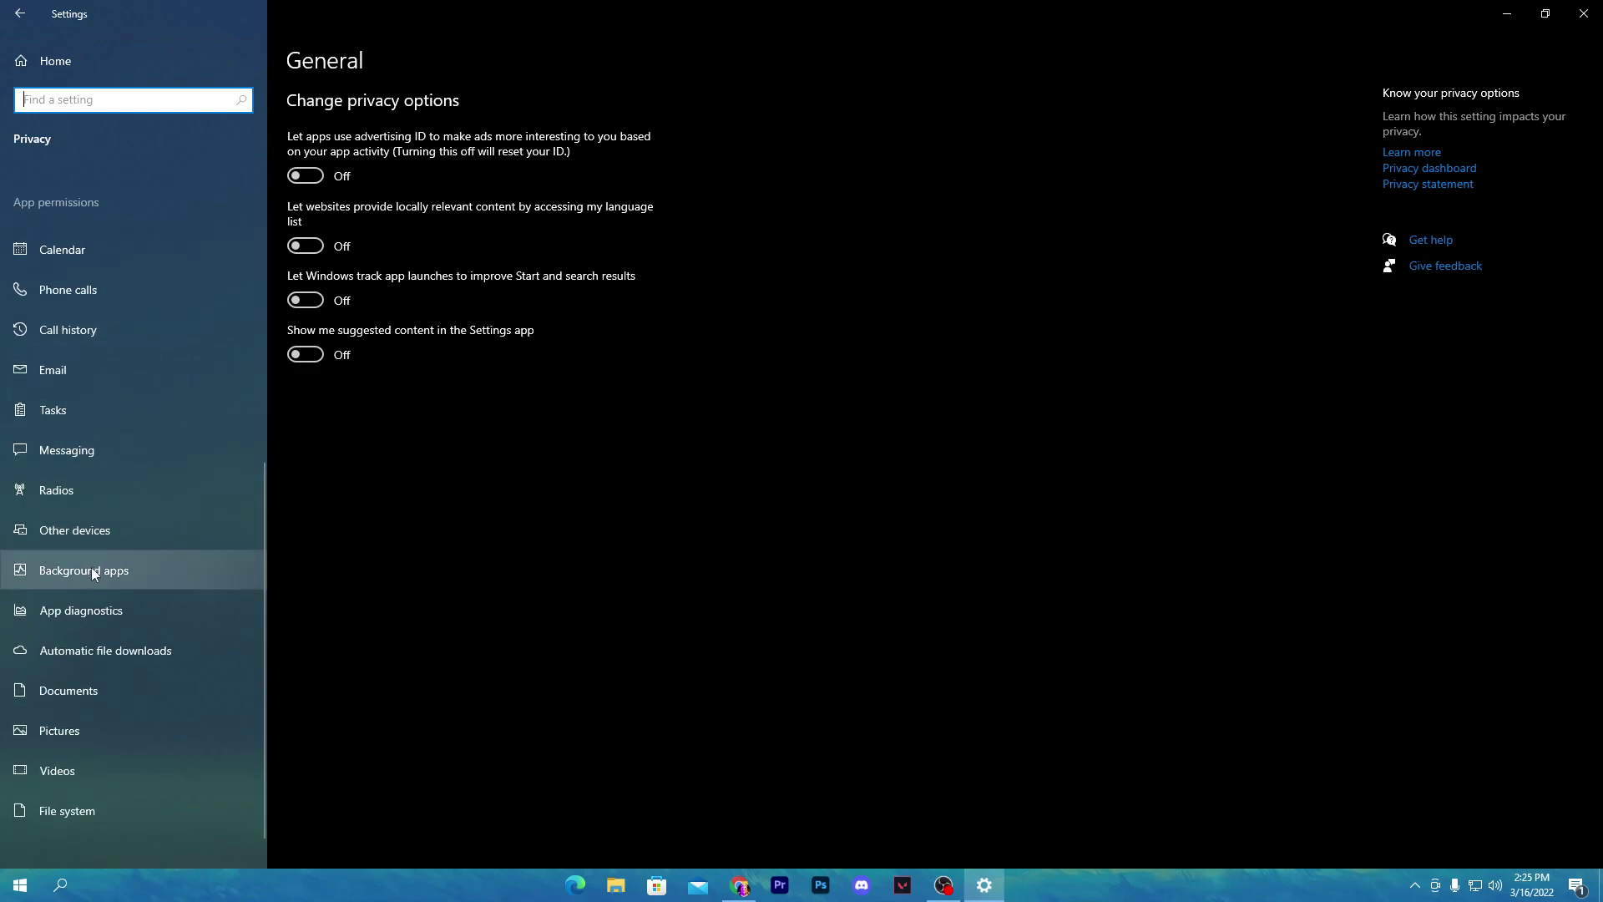
click(73, 571)
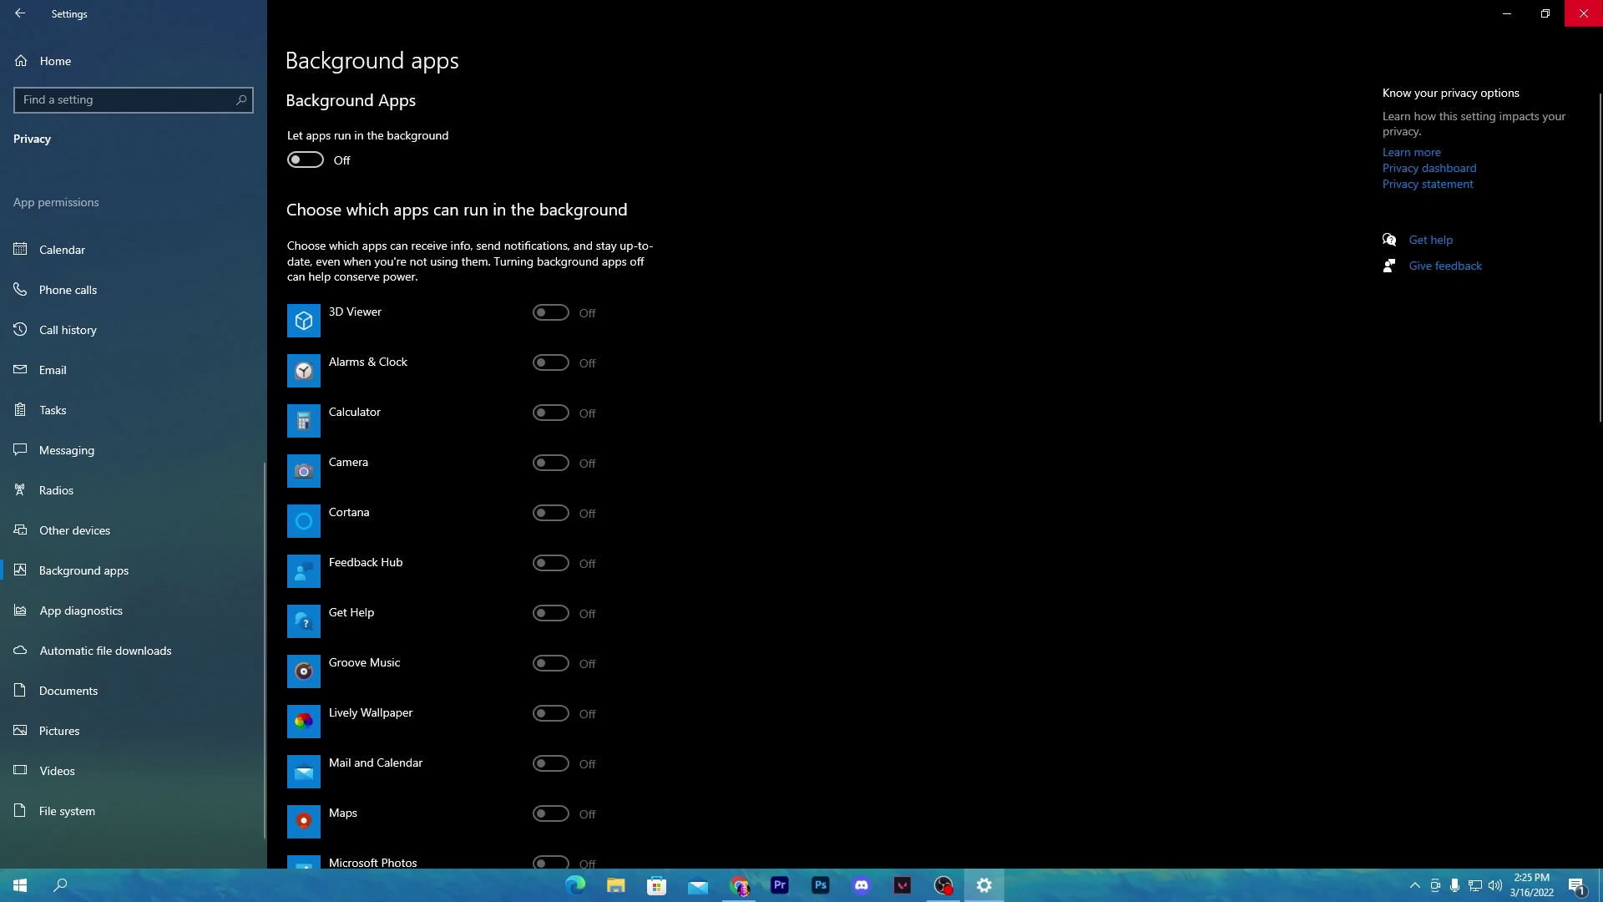
key(alt+F4)
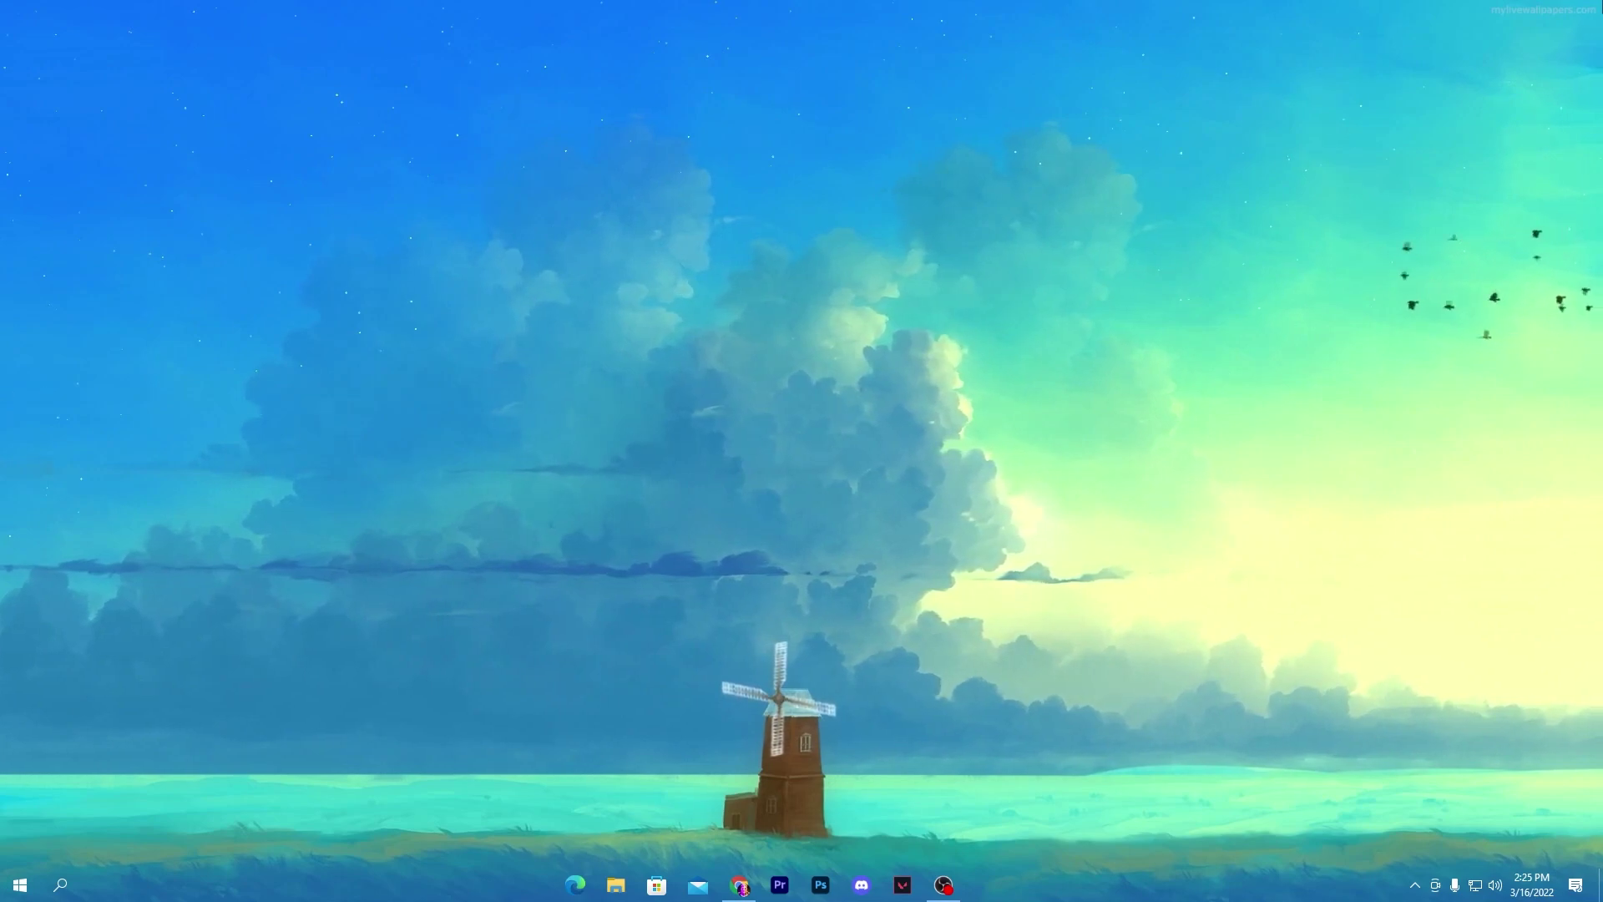
Launch the System Configuration utility by running msconfig
key(super+r)
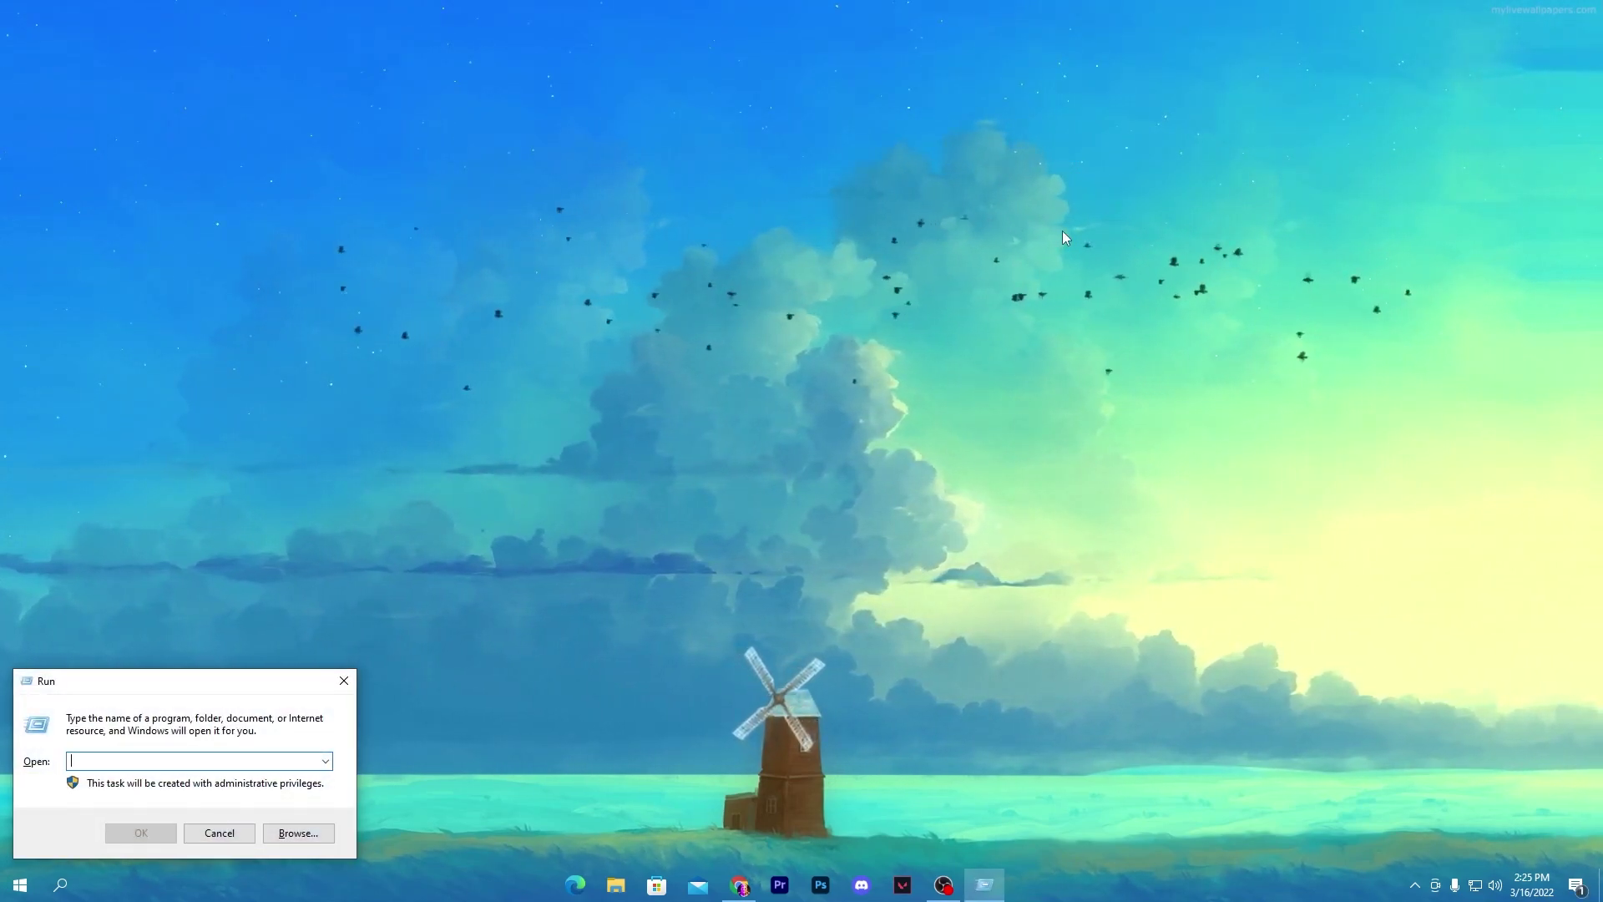
text(msconfig)
key(Return)
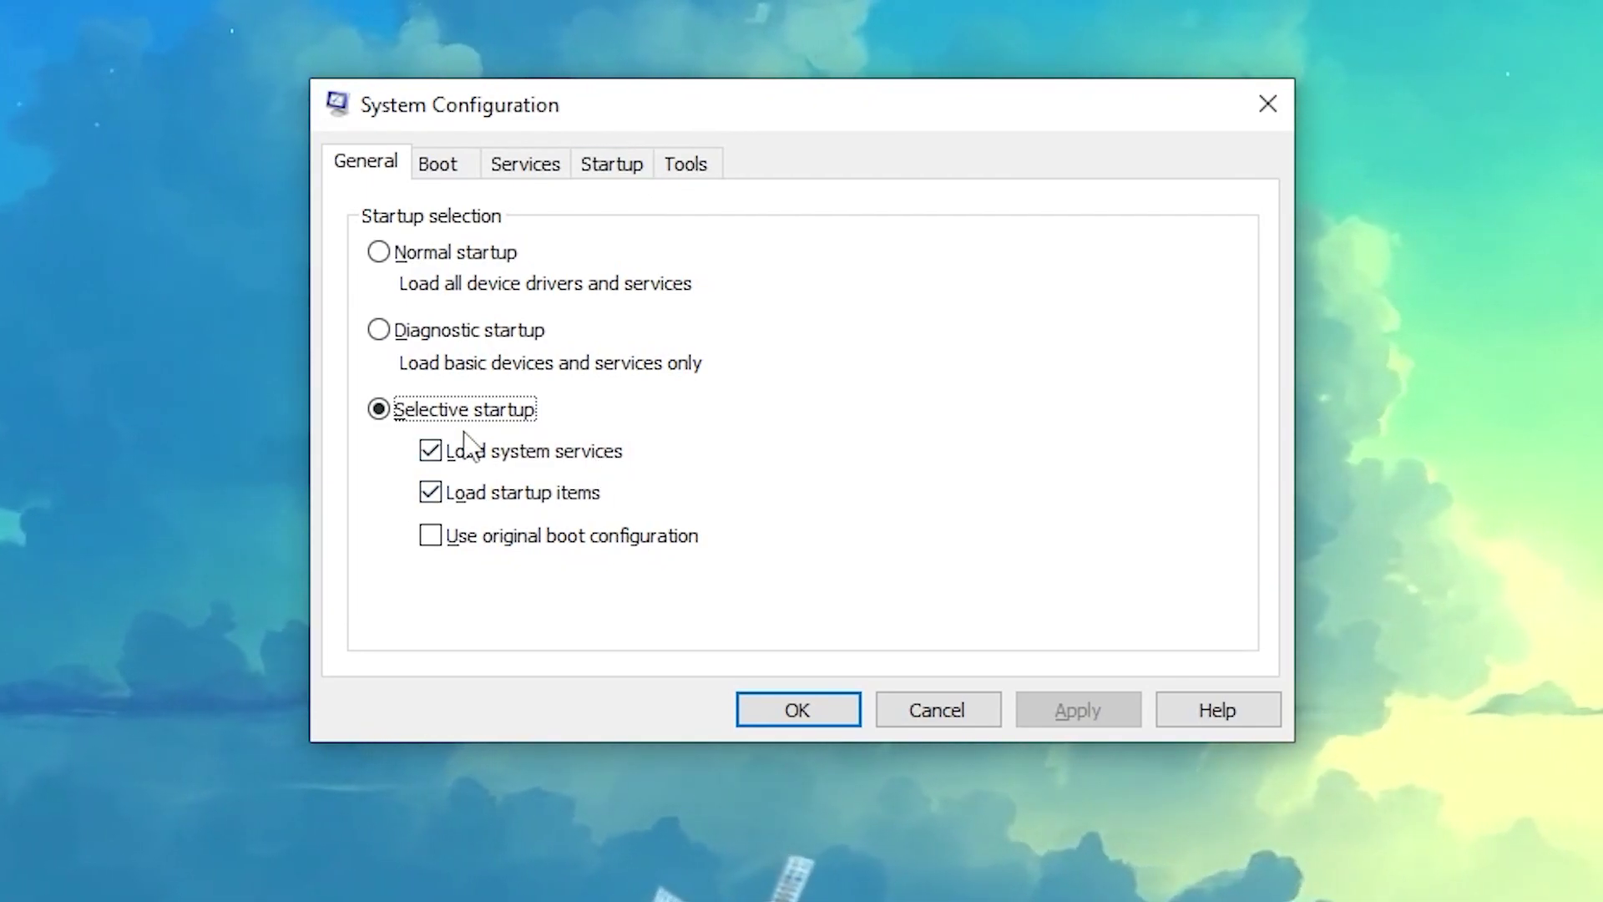
Set the number of processors to 8 in the advanced boot options and apply the change
click(456, 162)
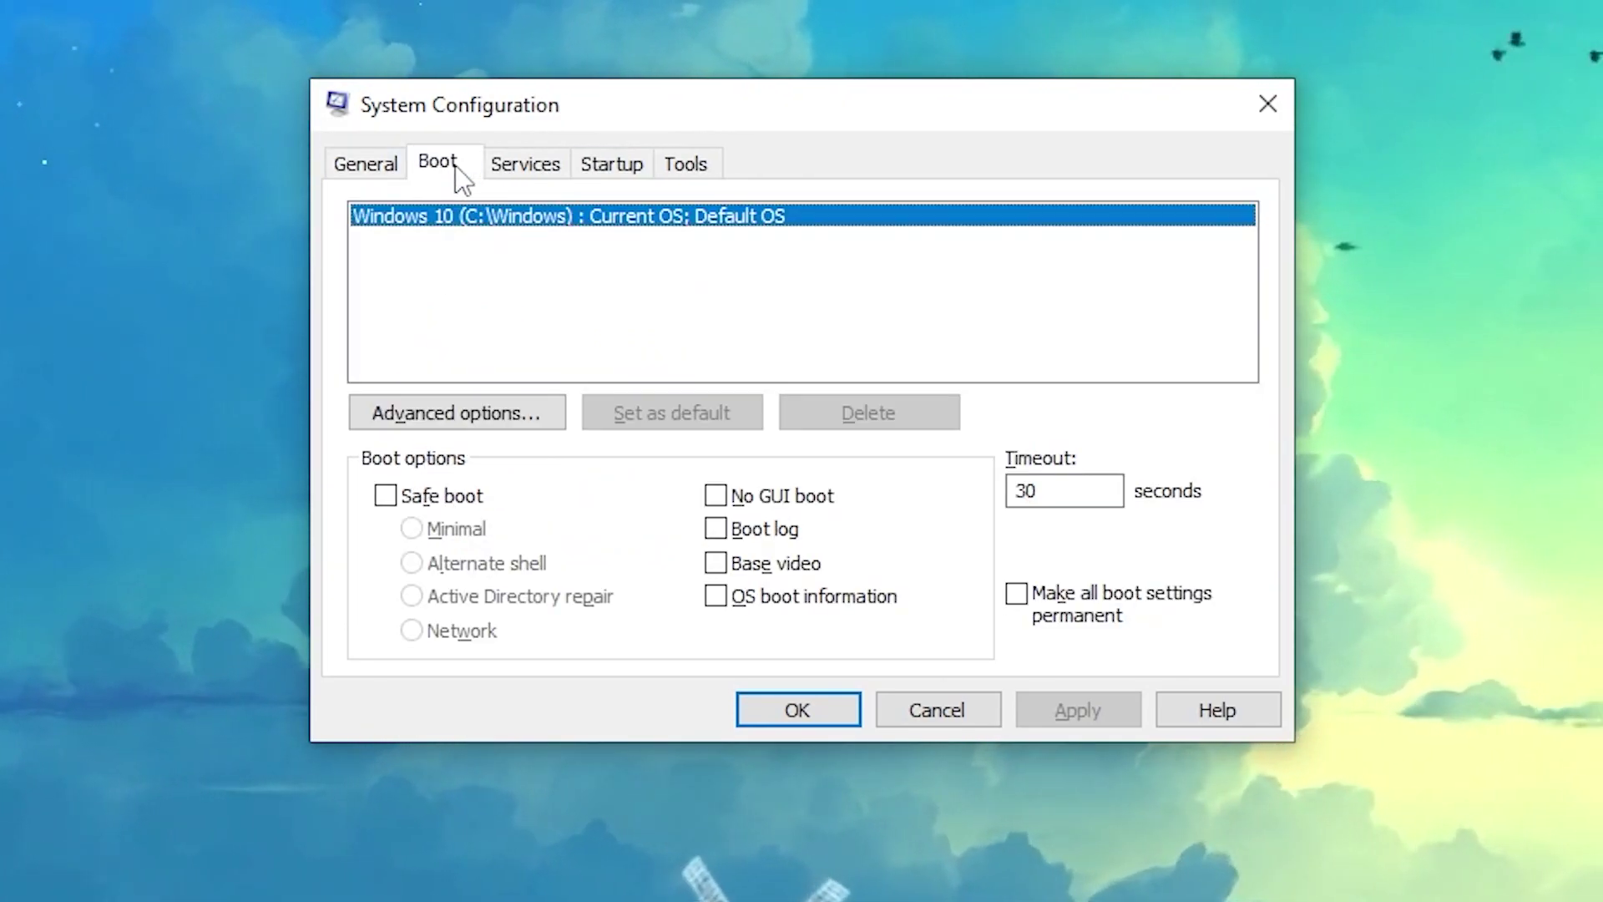
click(474, 418)
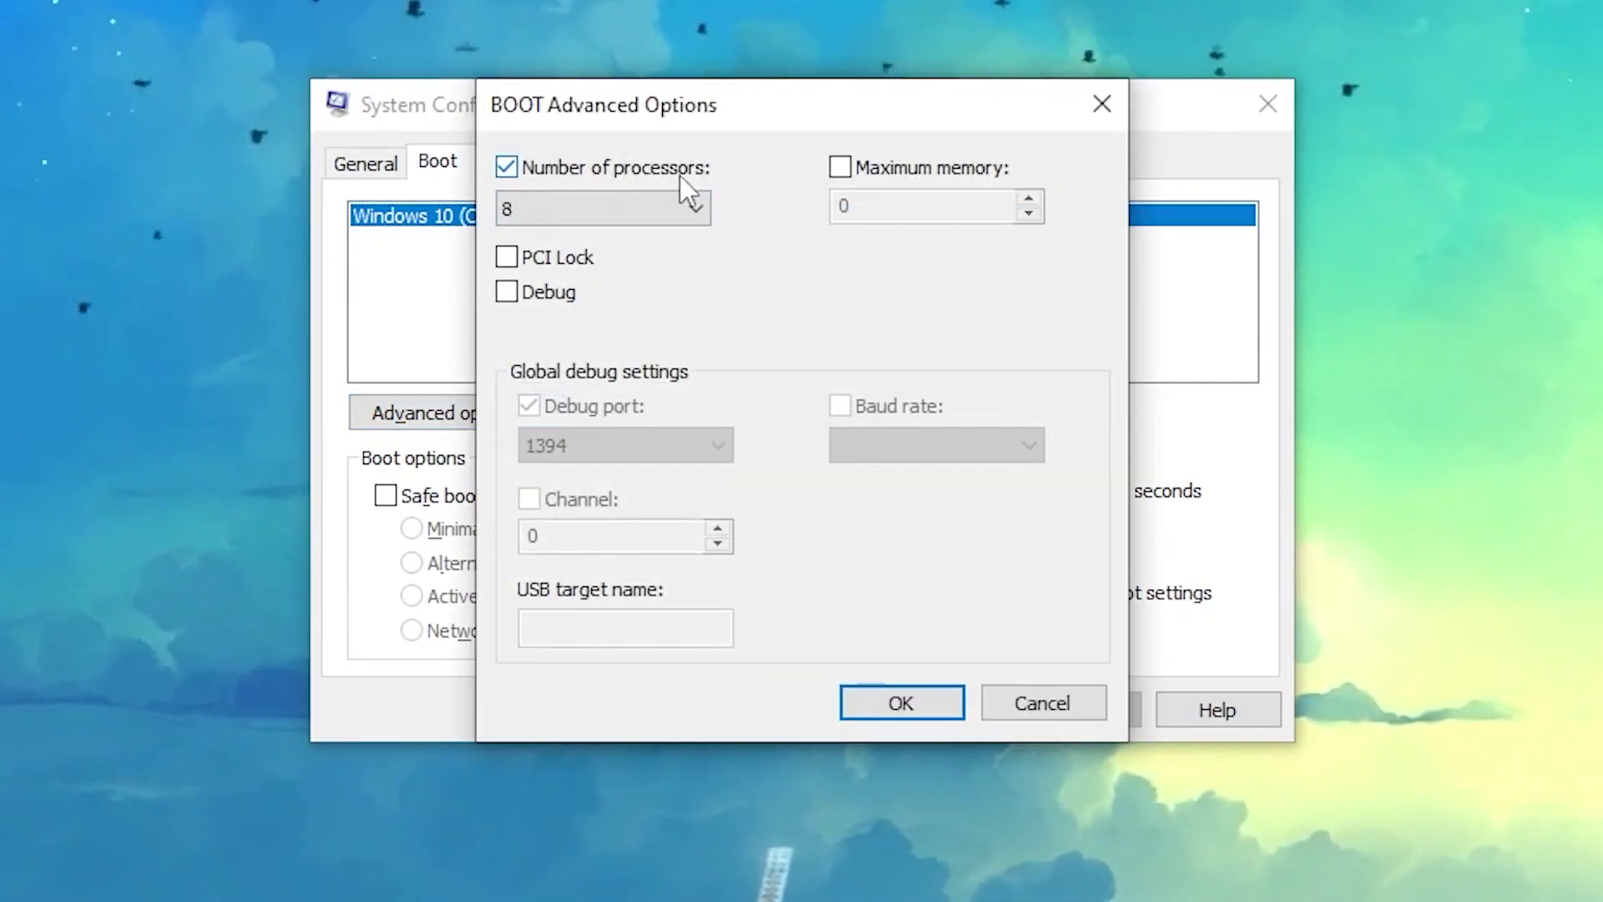
click(700, 205)
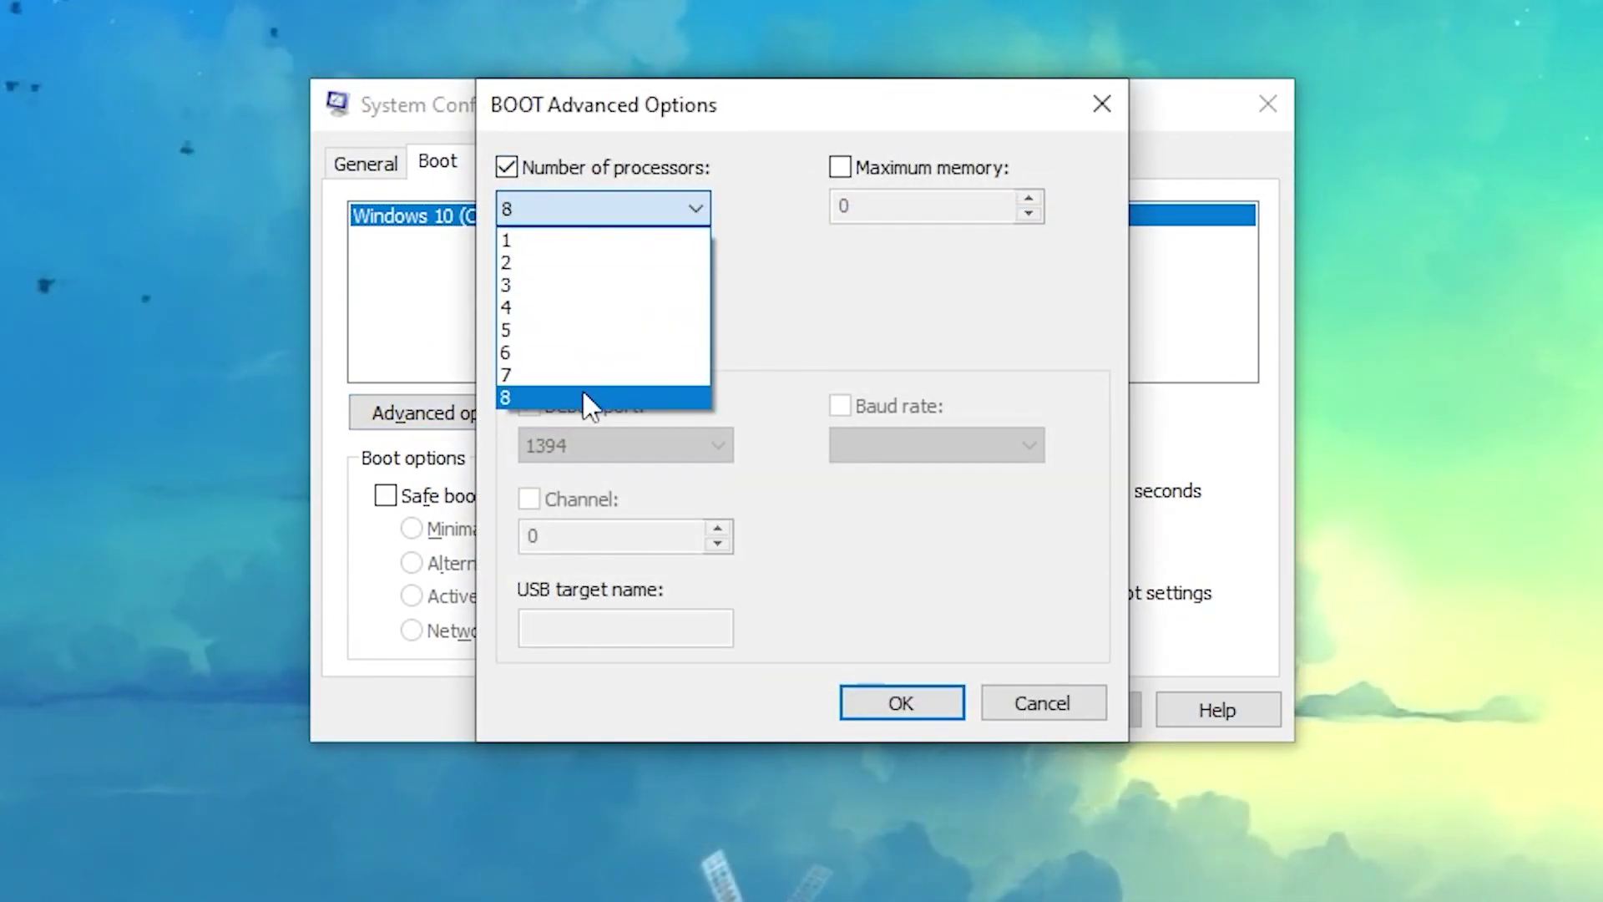
click(516, 392)
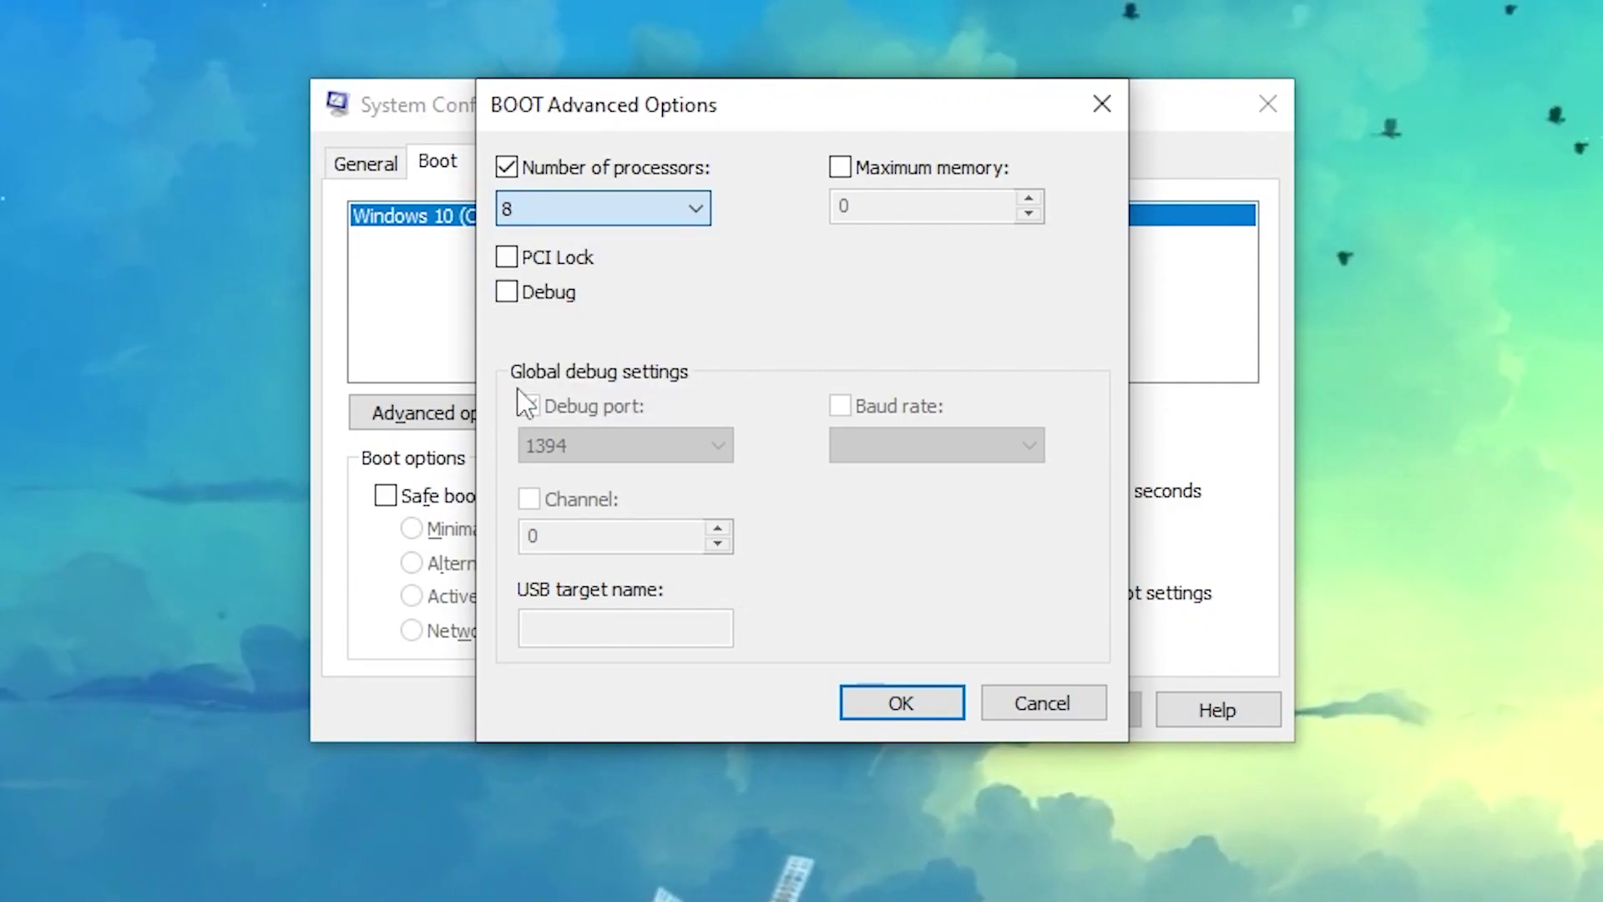
click(518, 208)
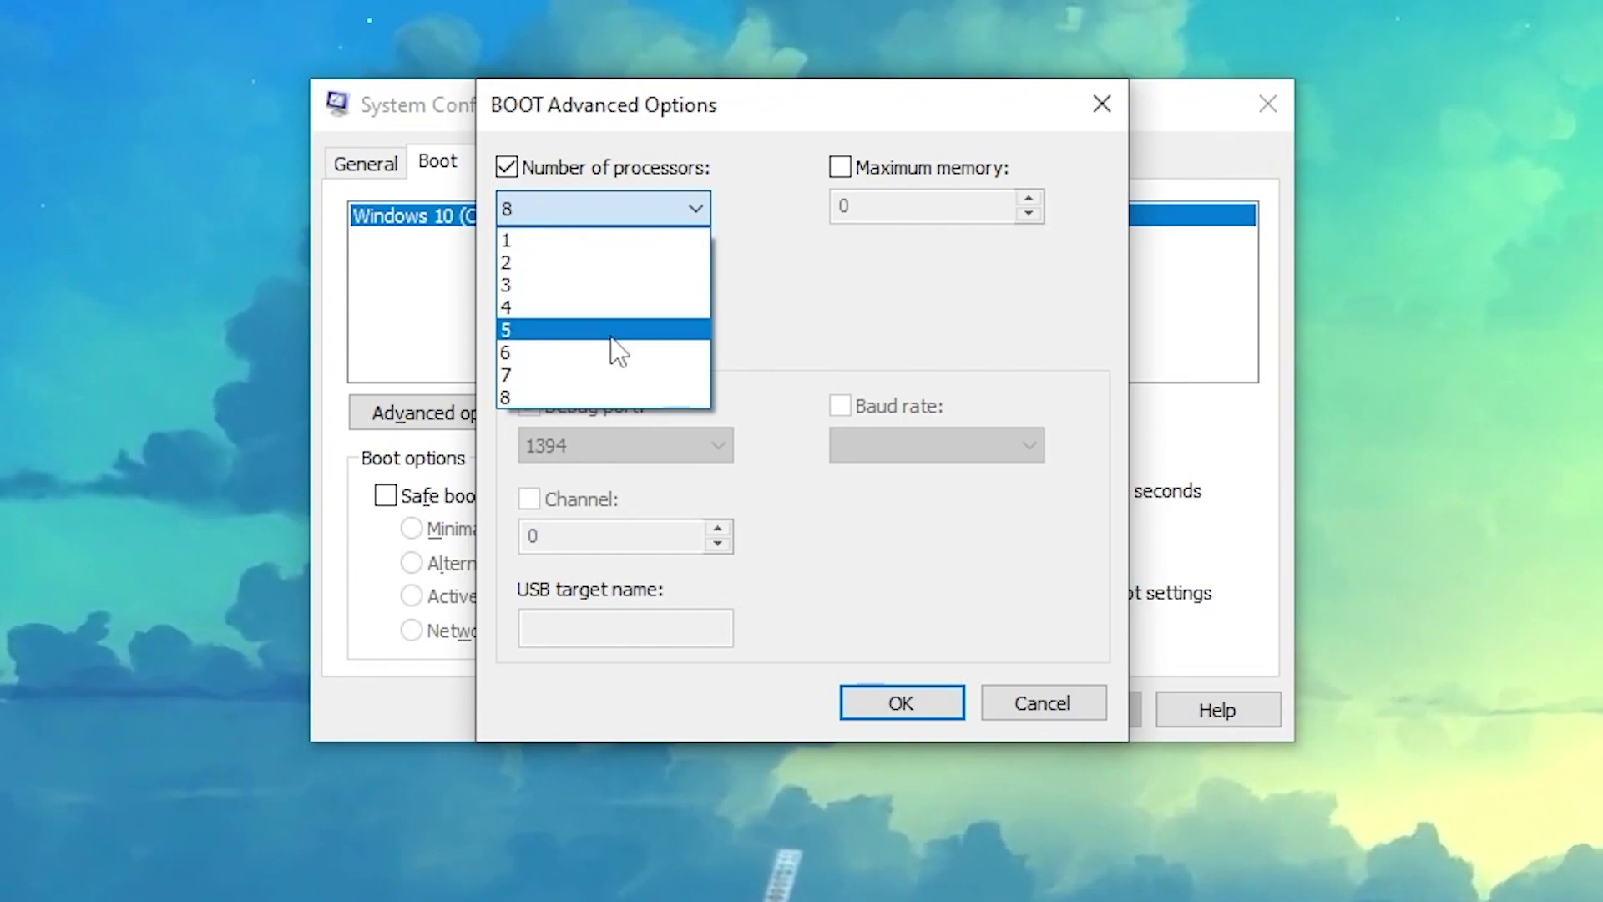
click(541, 398)
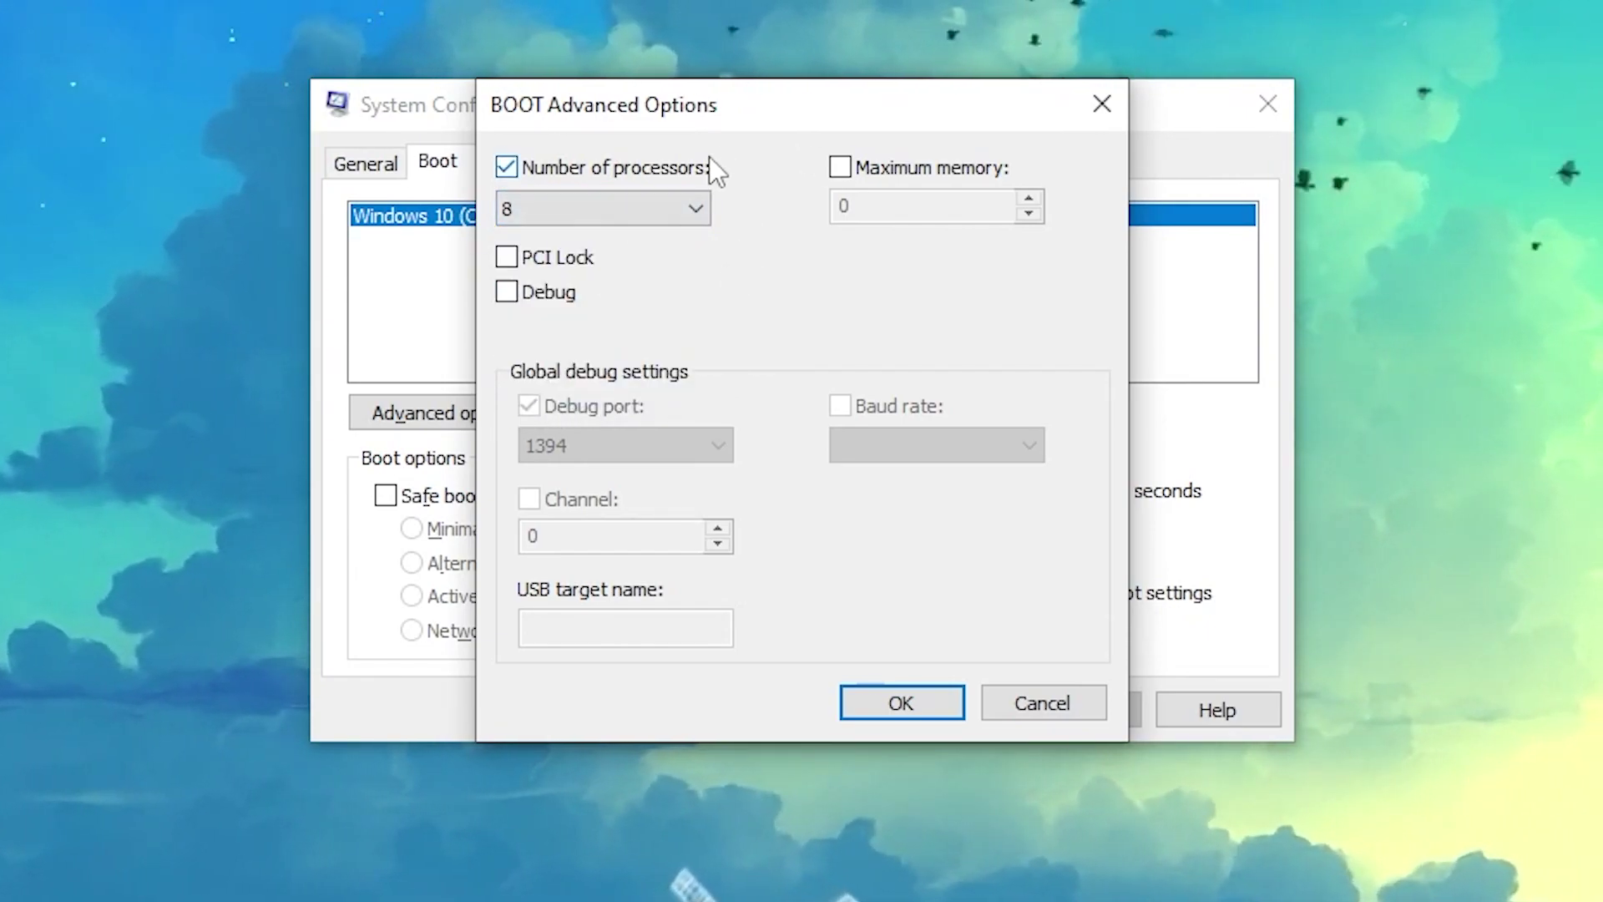
click(924, 703)
click(1077, 708)
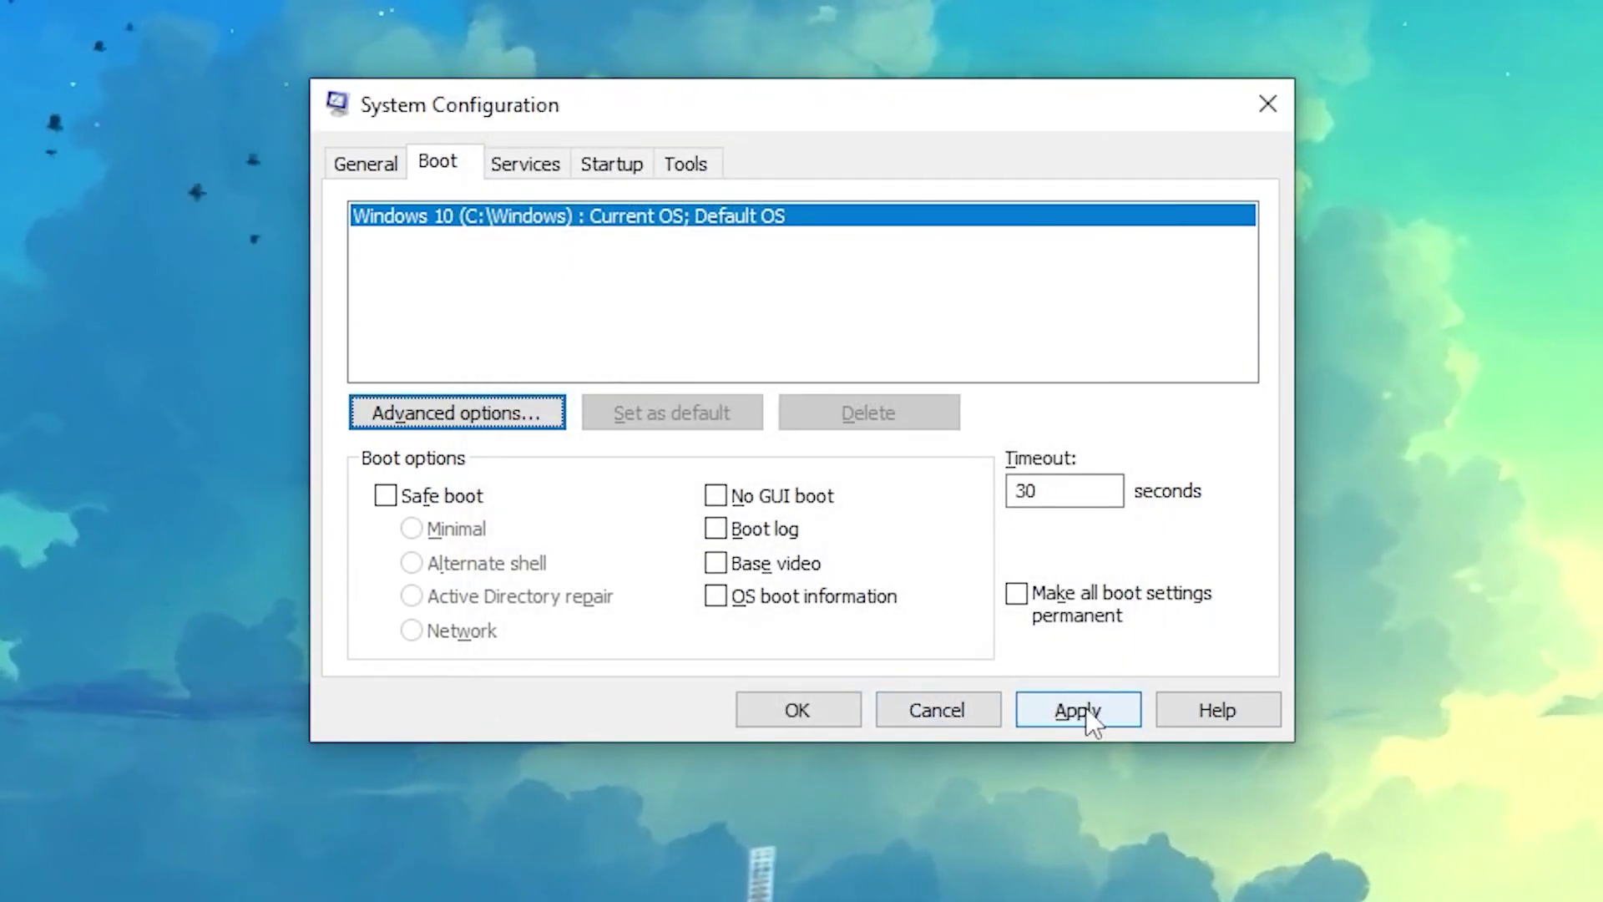
Hide all Microsoft services and disable EasyAntiCheat, Epic Online Services, the three Google services and Steam Client Service, keeping BattlEye Service enabled
click(535, 164)
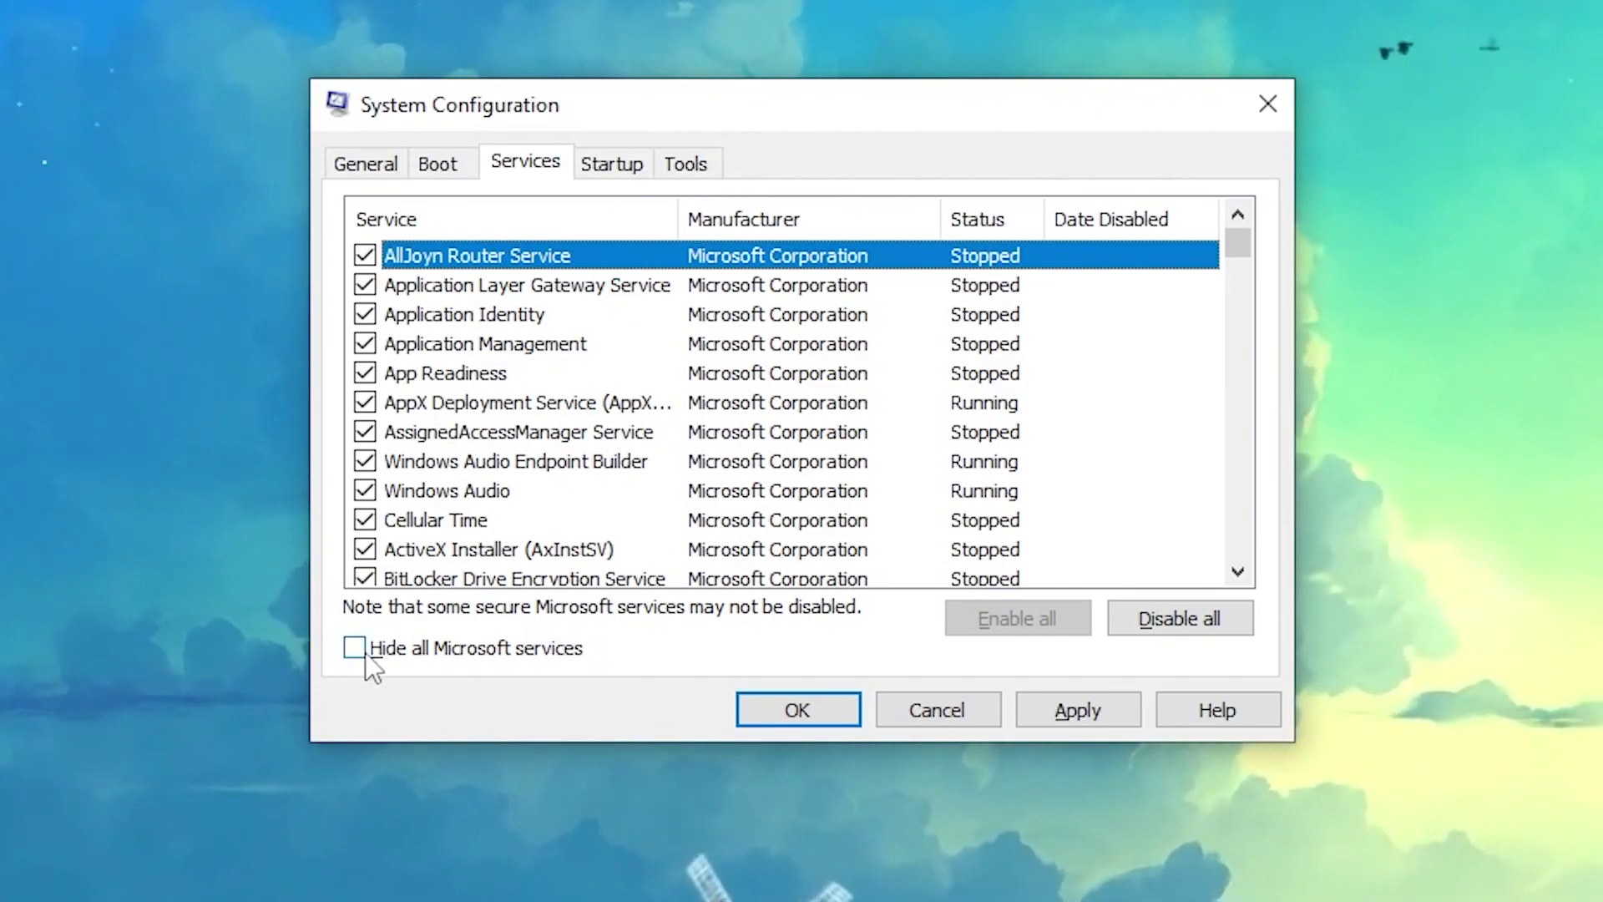
click(459, 656)
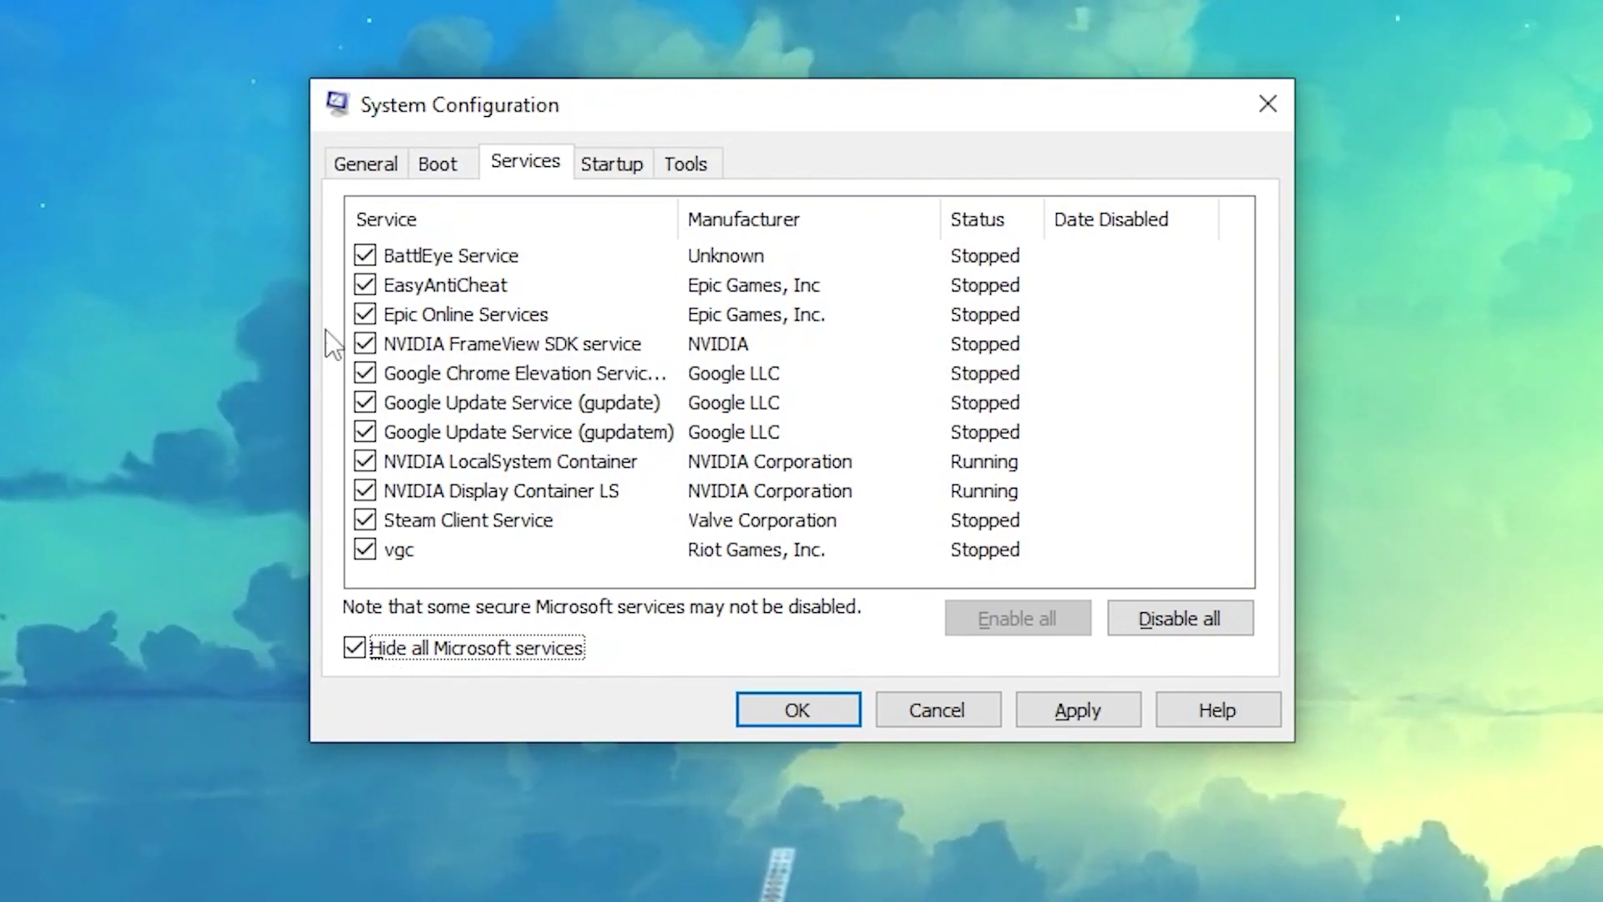
click(365, 373)
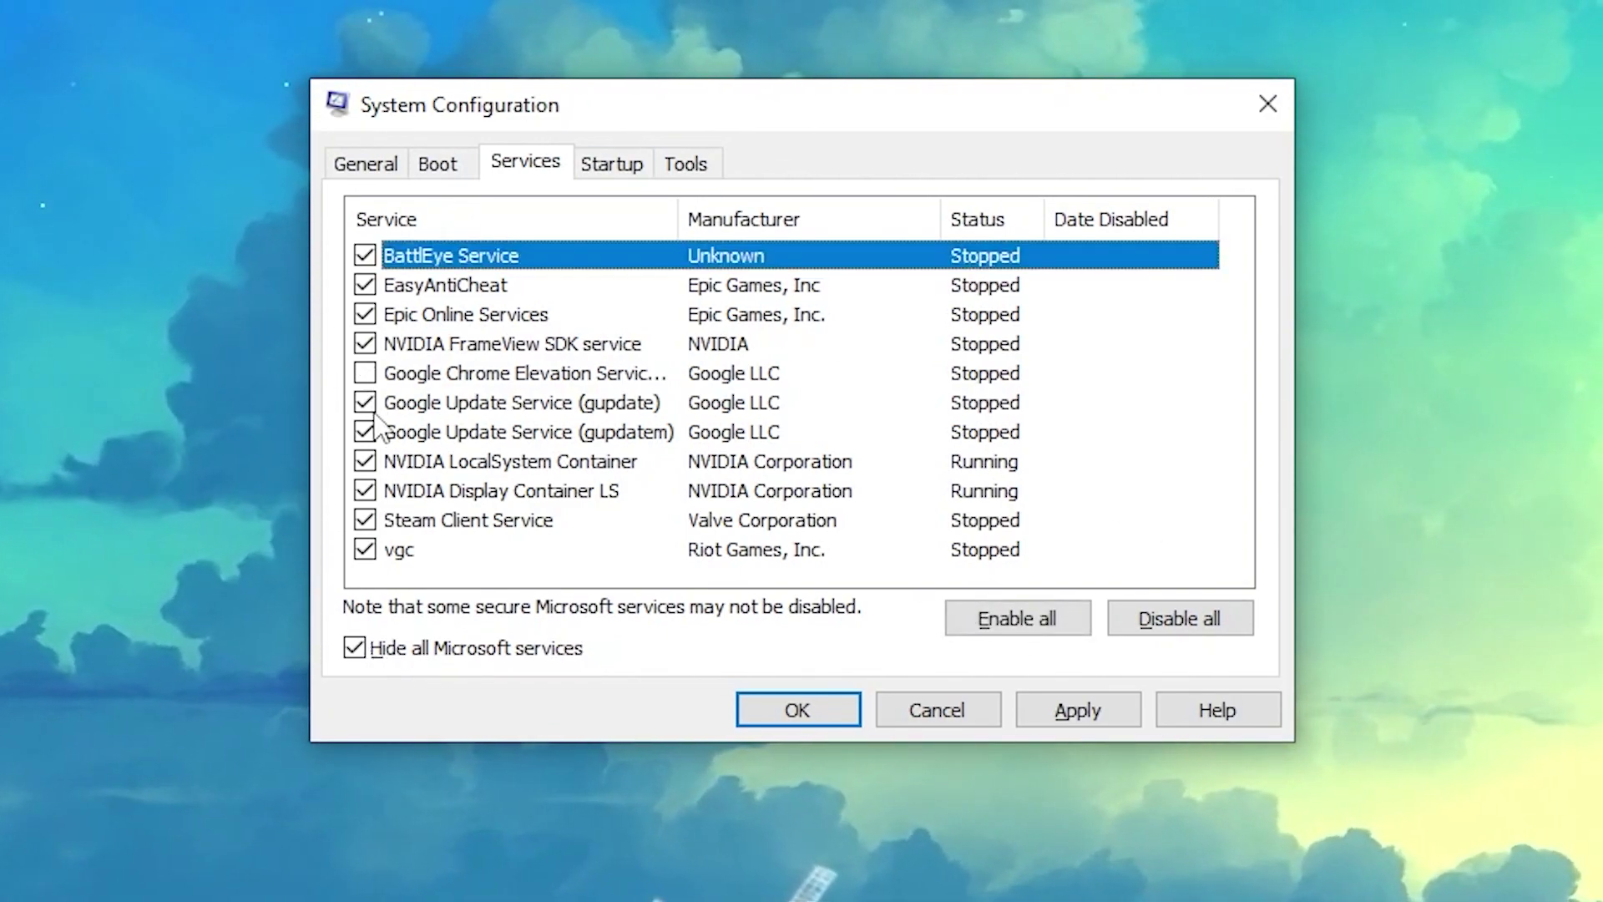
click(365, 403)
click(365, 432)
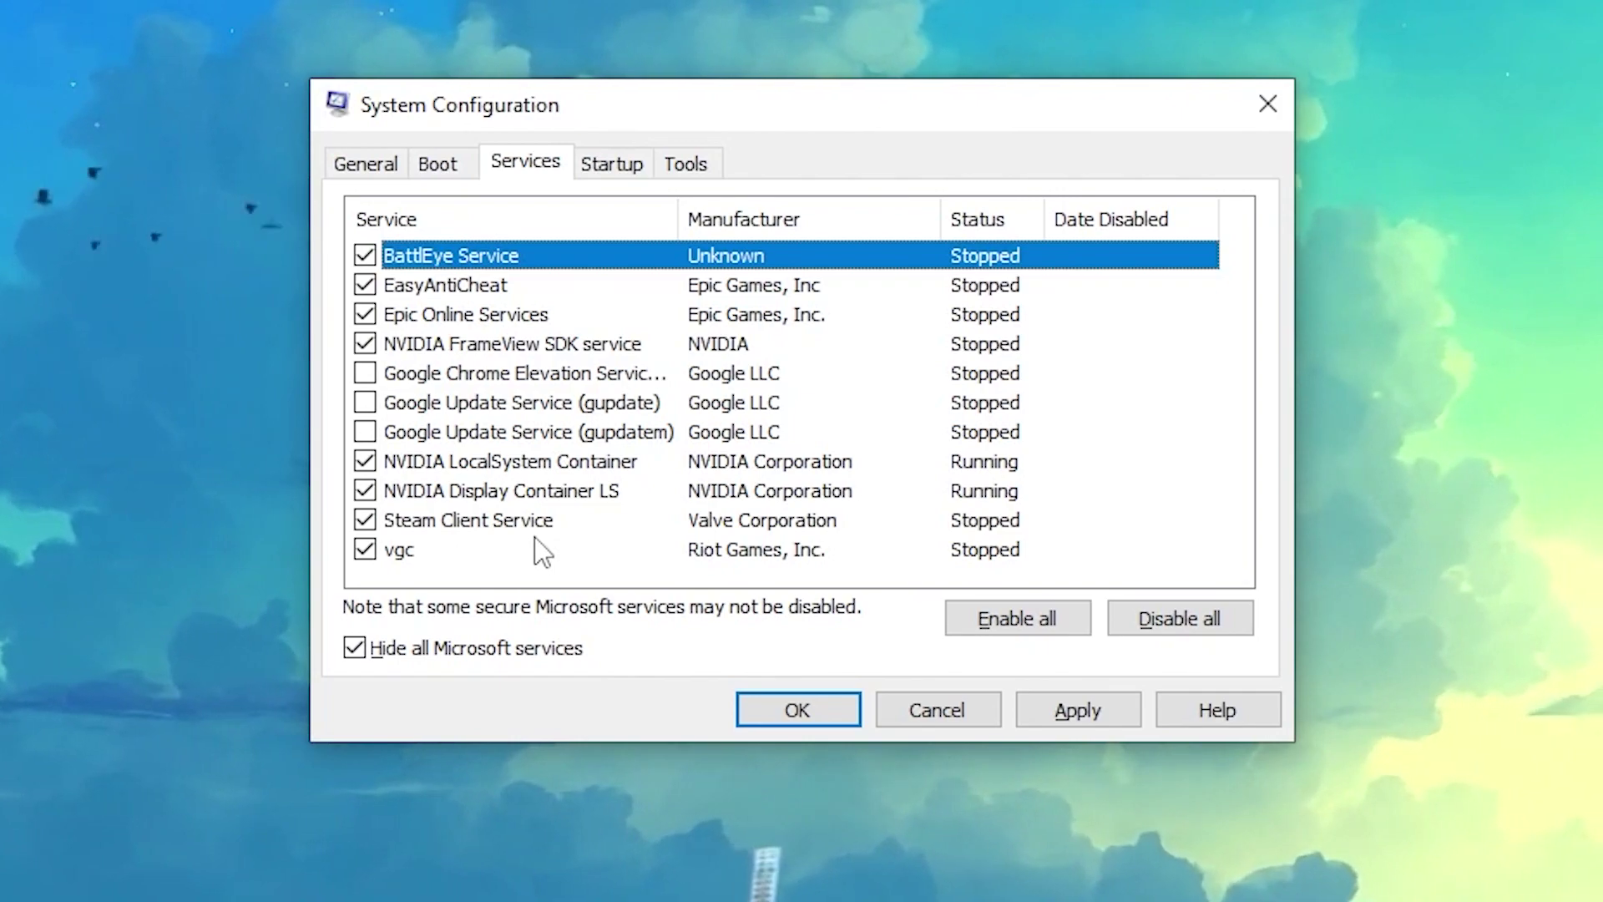
click(365, 519)
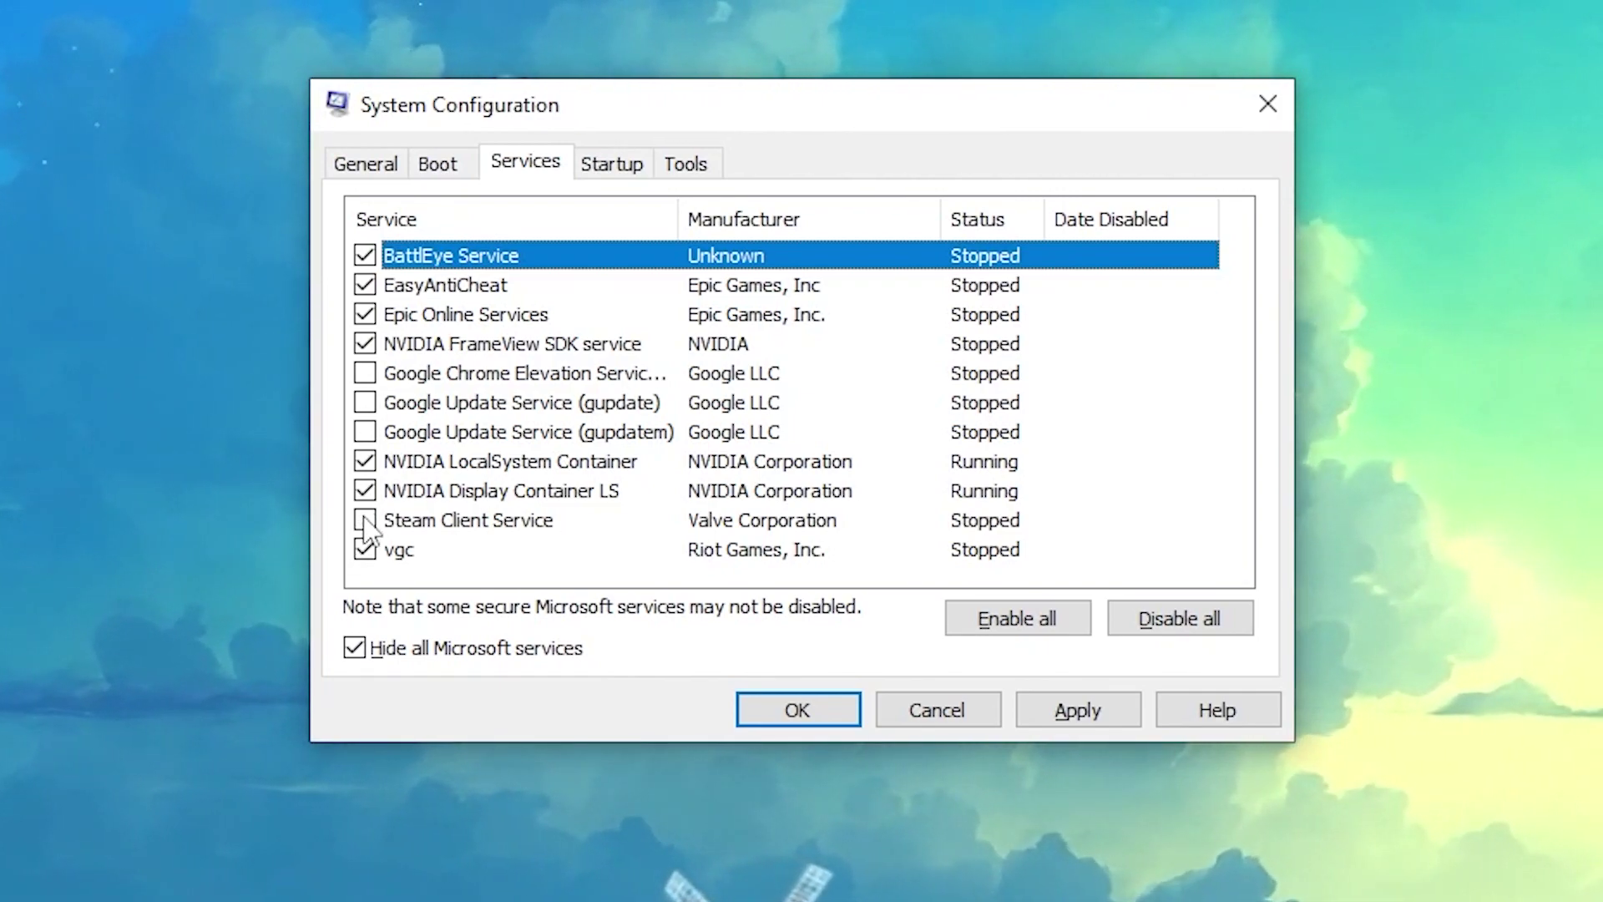
click(365, 255)
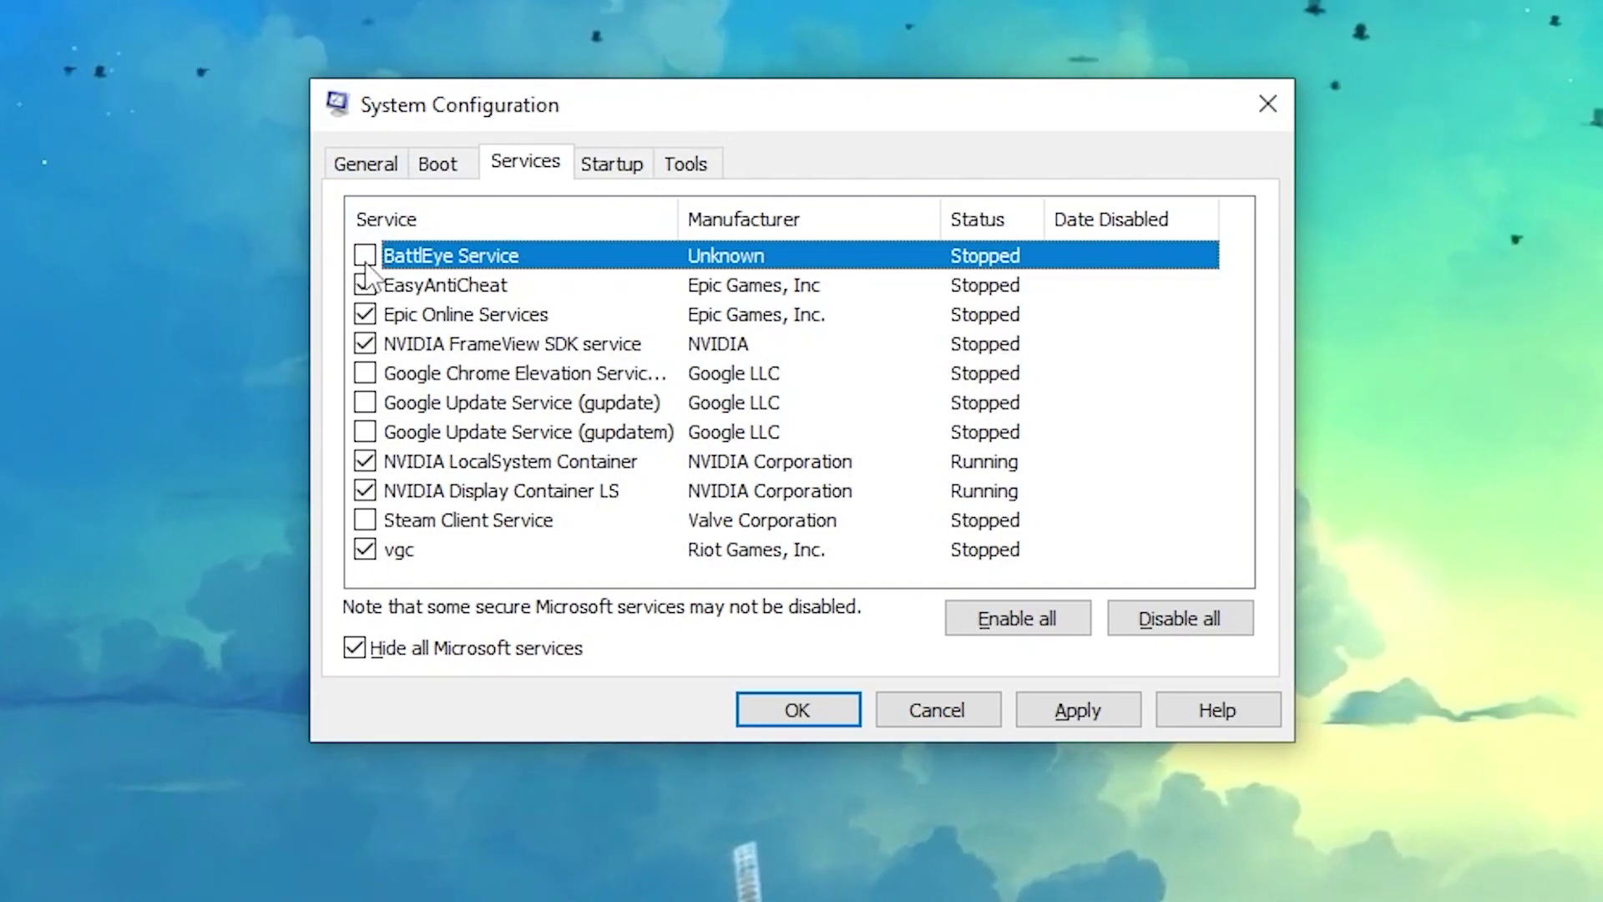
click(365, 255)
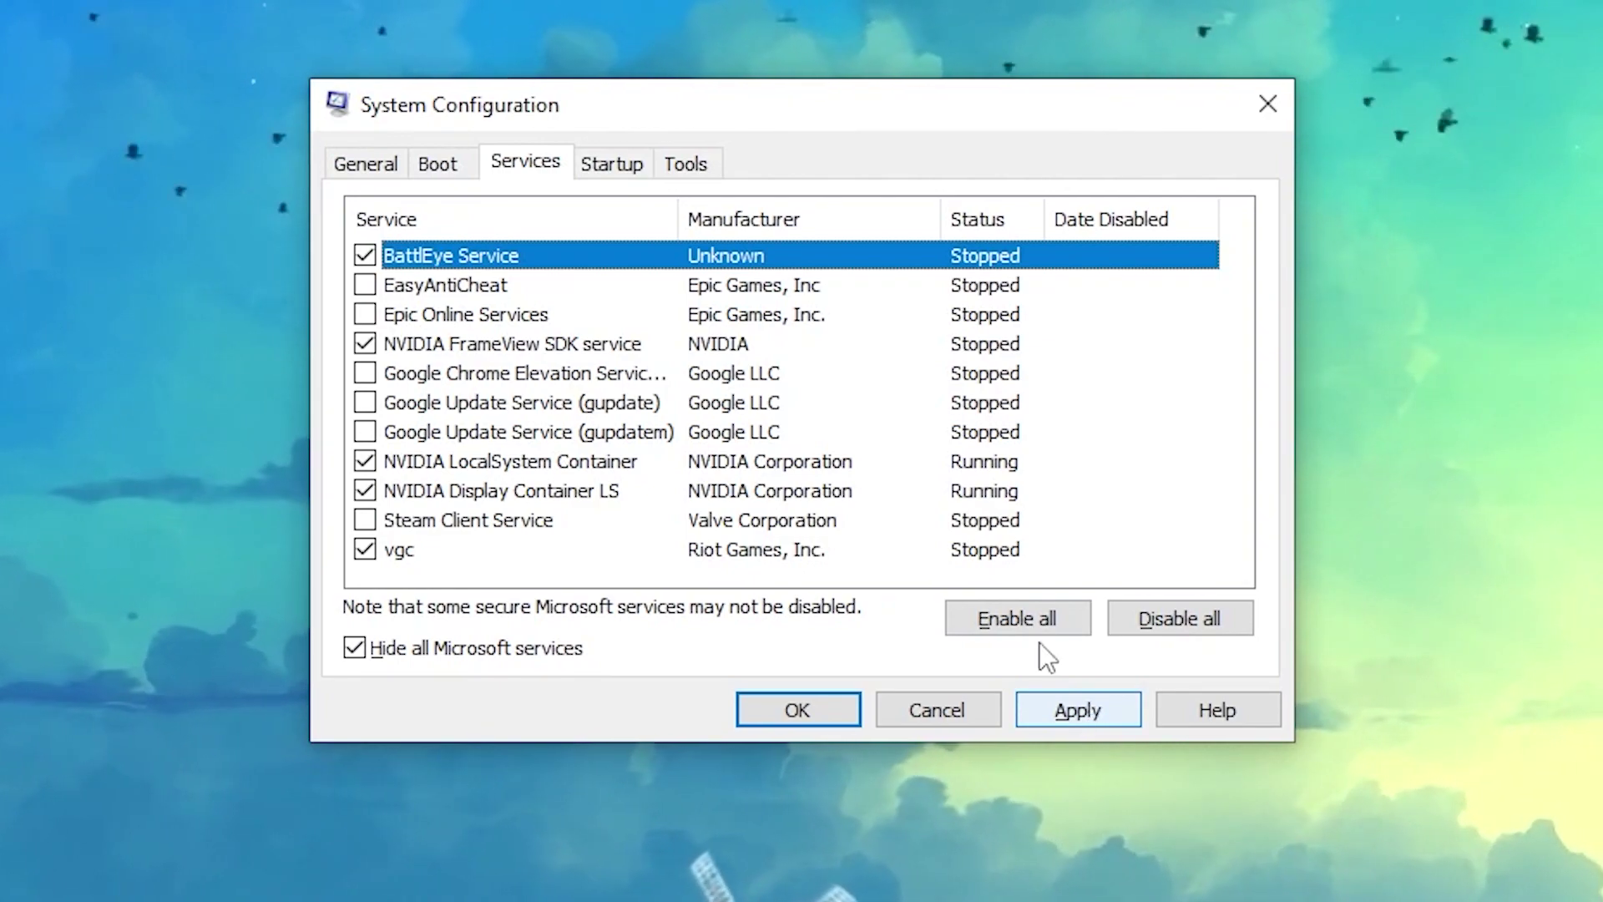
Disable Microsoft OneDrive at startup in Task Manager, review the remaining startup apps, and close Task Manager
click(633, 165)
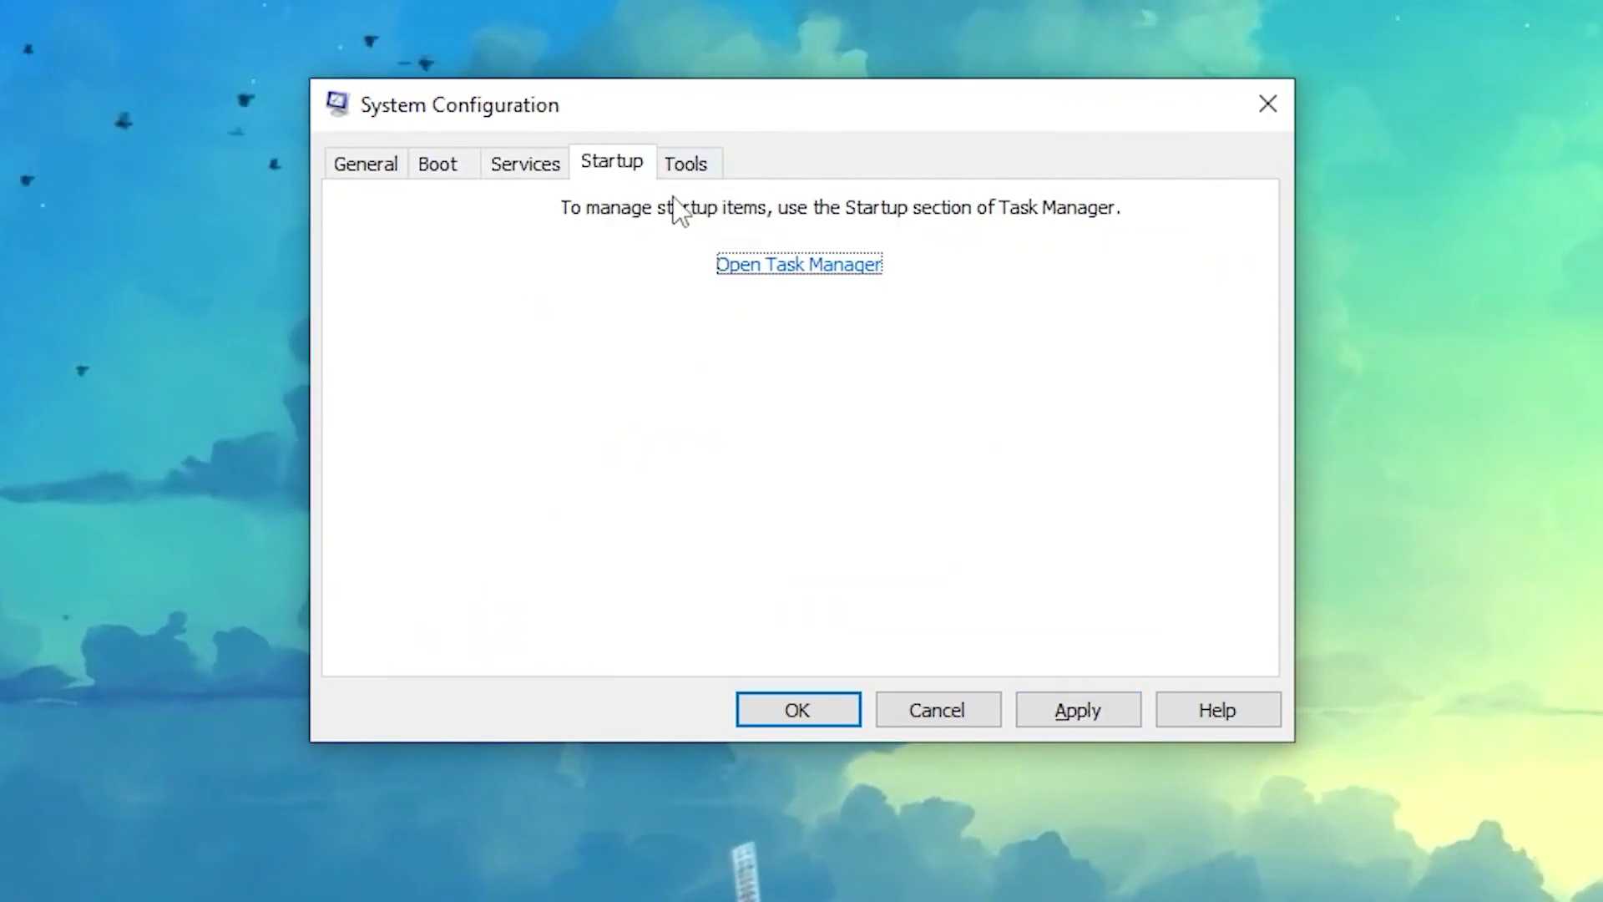
click(786, 267)
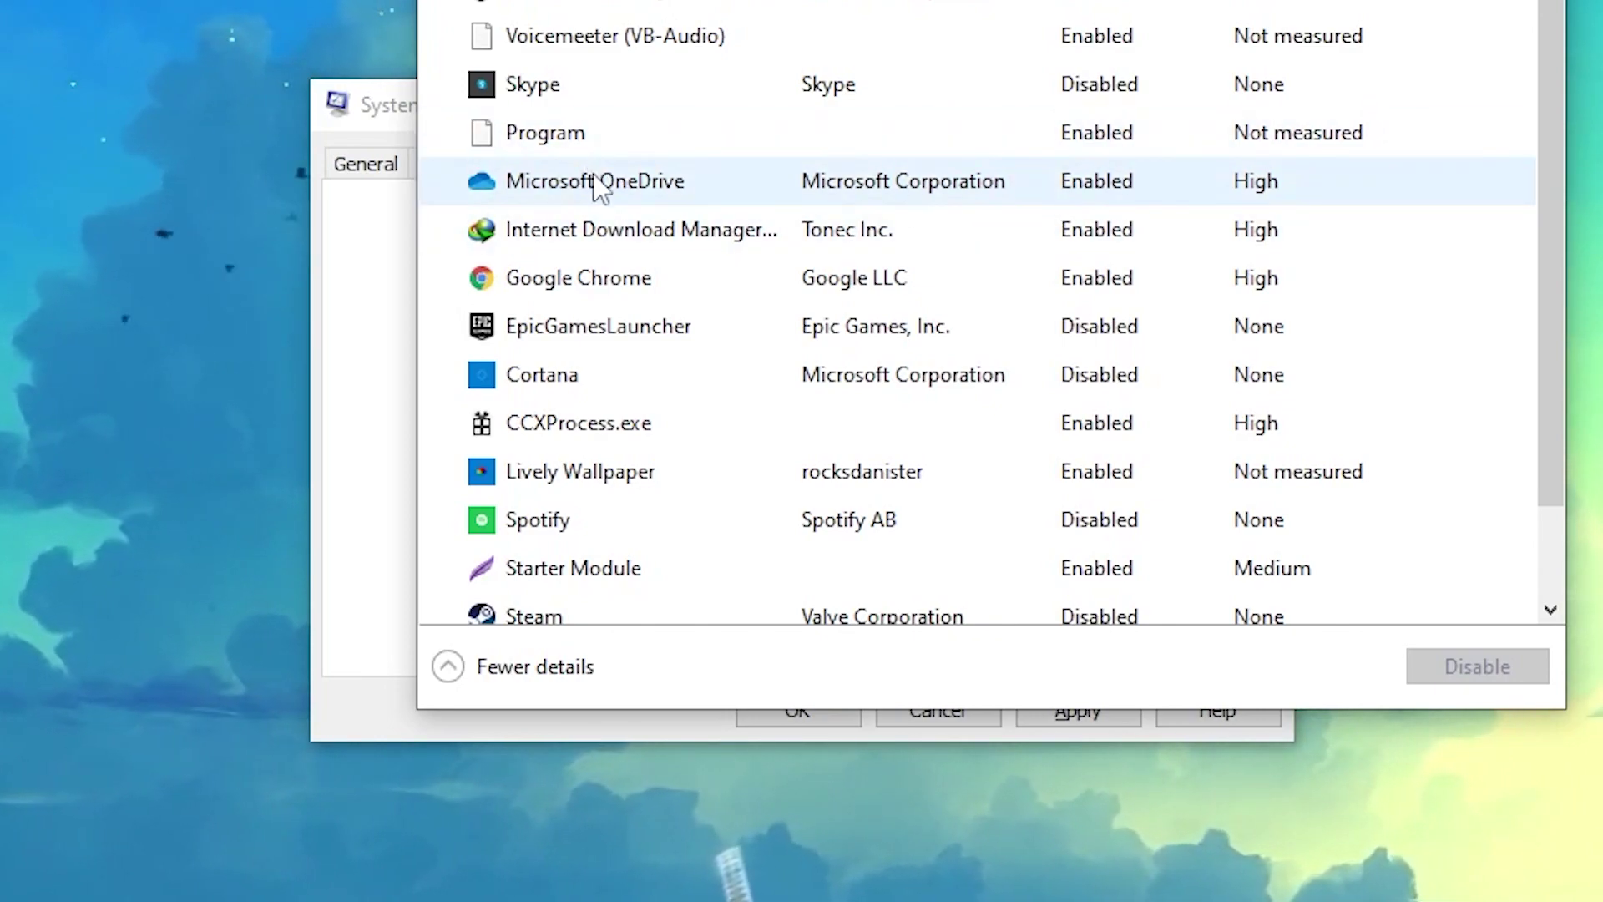
right_click(1066, 197)
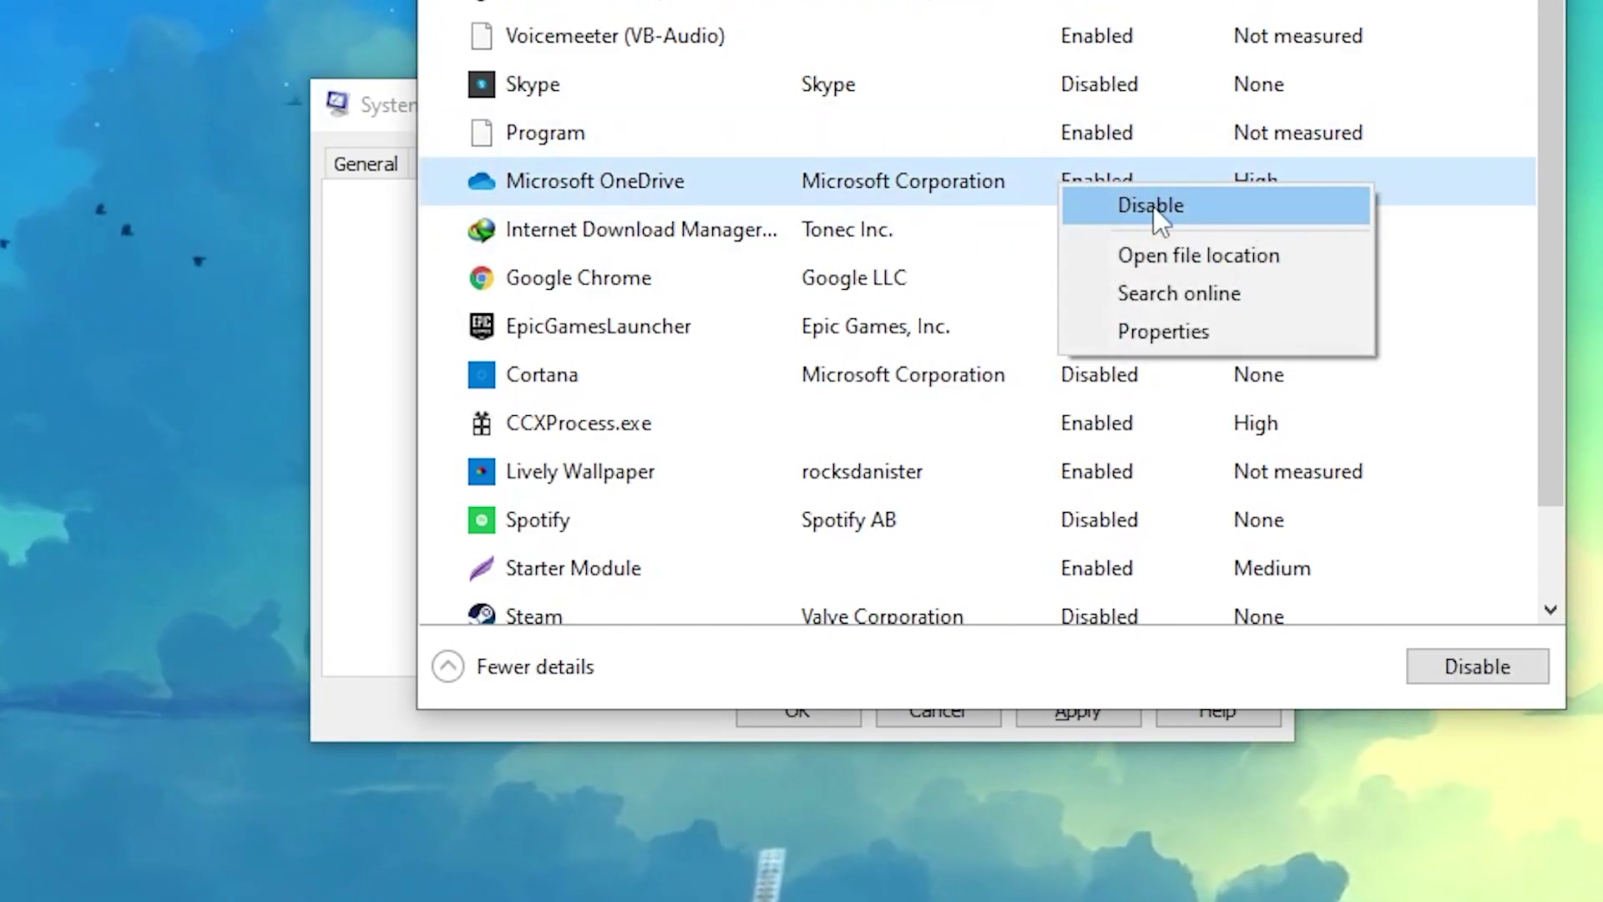
click(1154, 205)
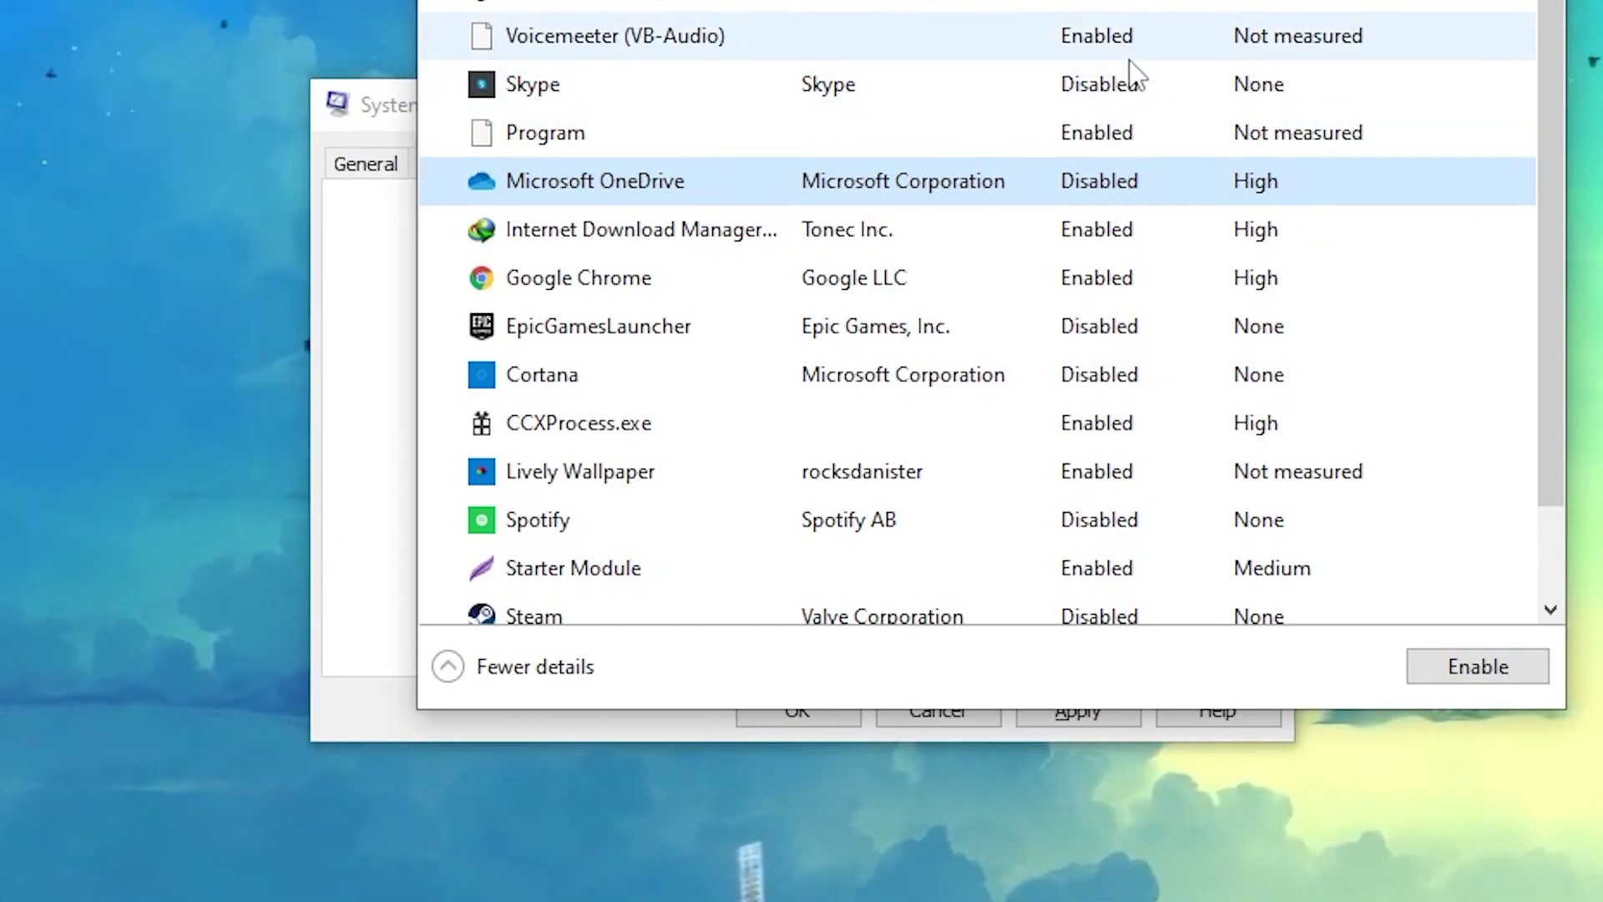
scroll(734, 178, down, 1)
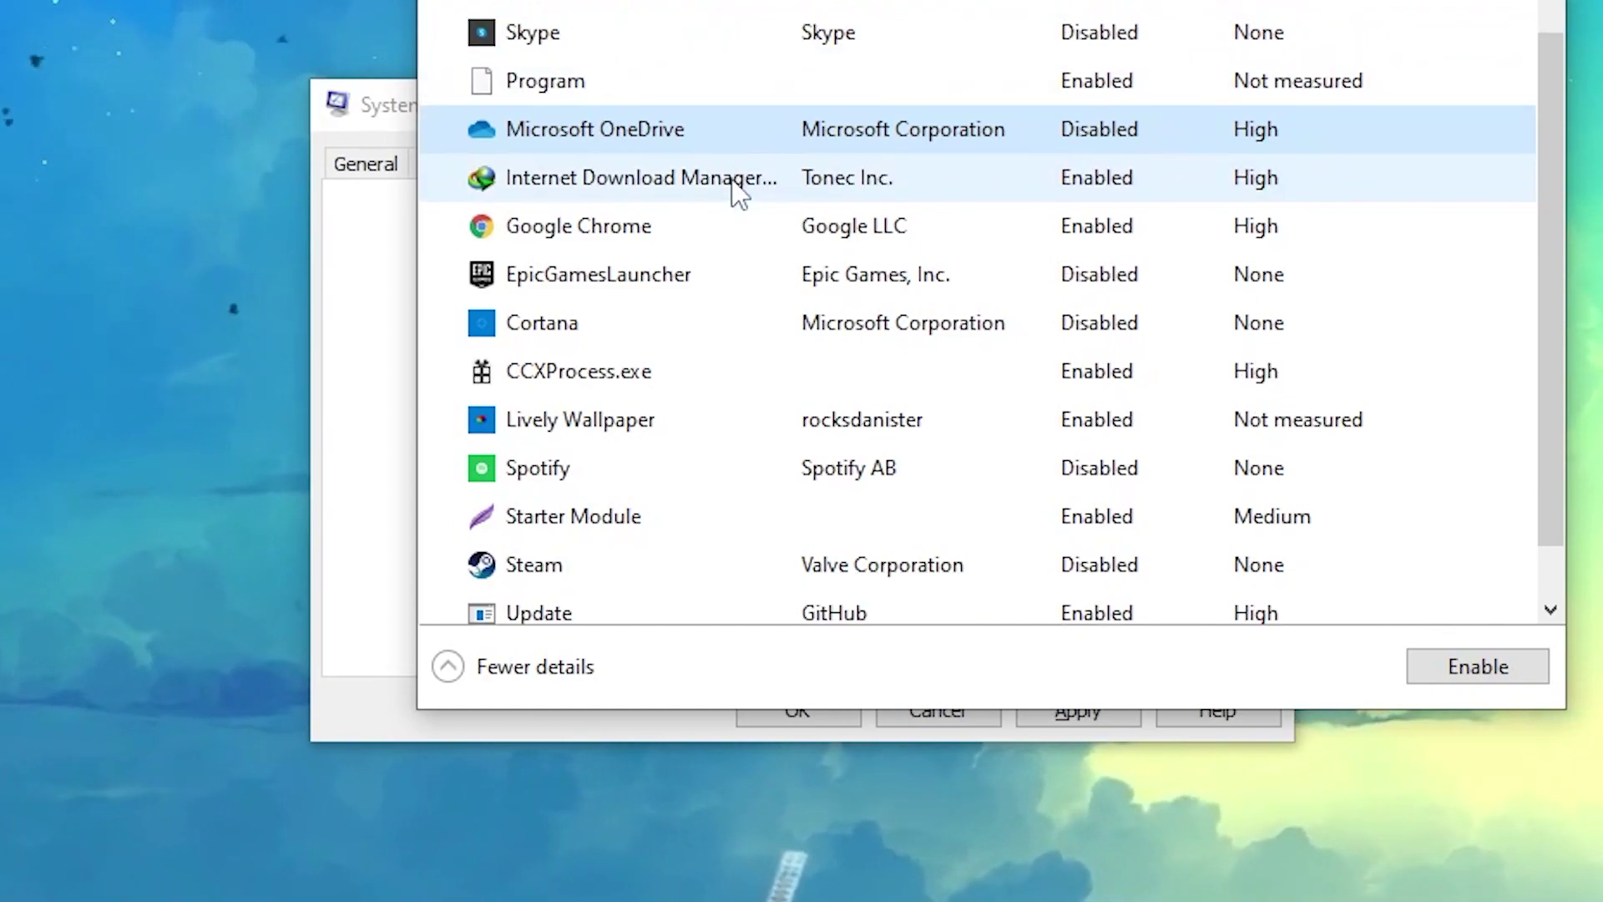
scroll(747, 268, down, 1)
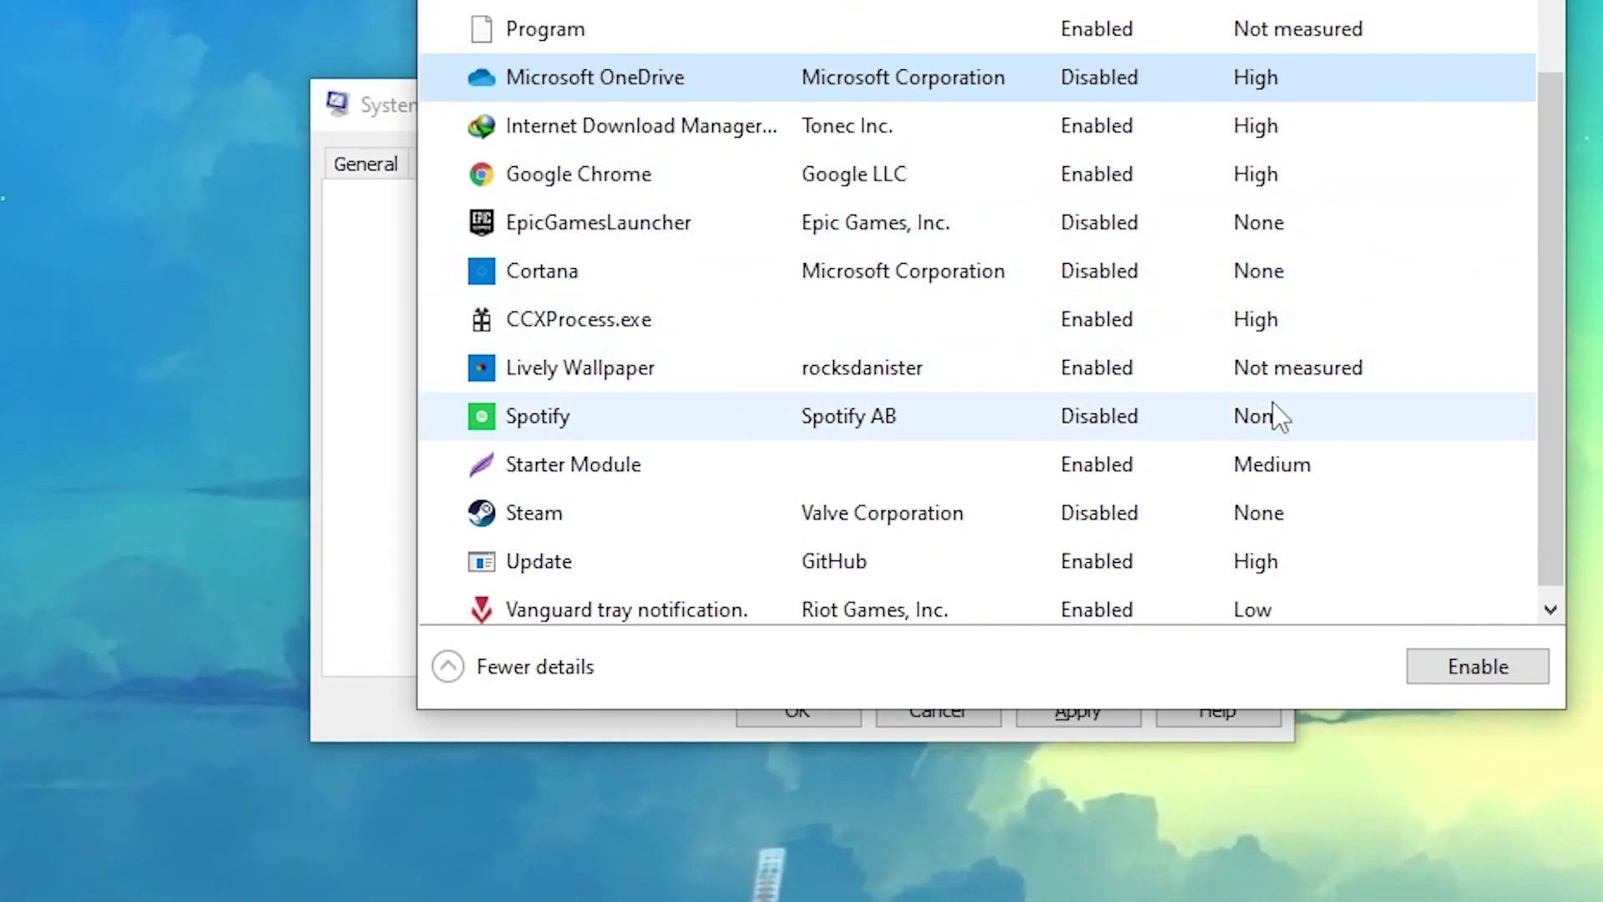
scroll(1084, 404, down, 1)
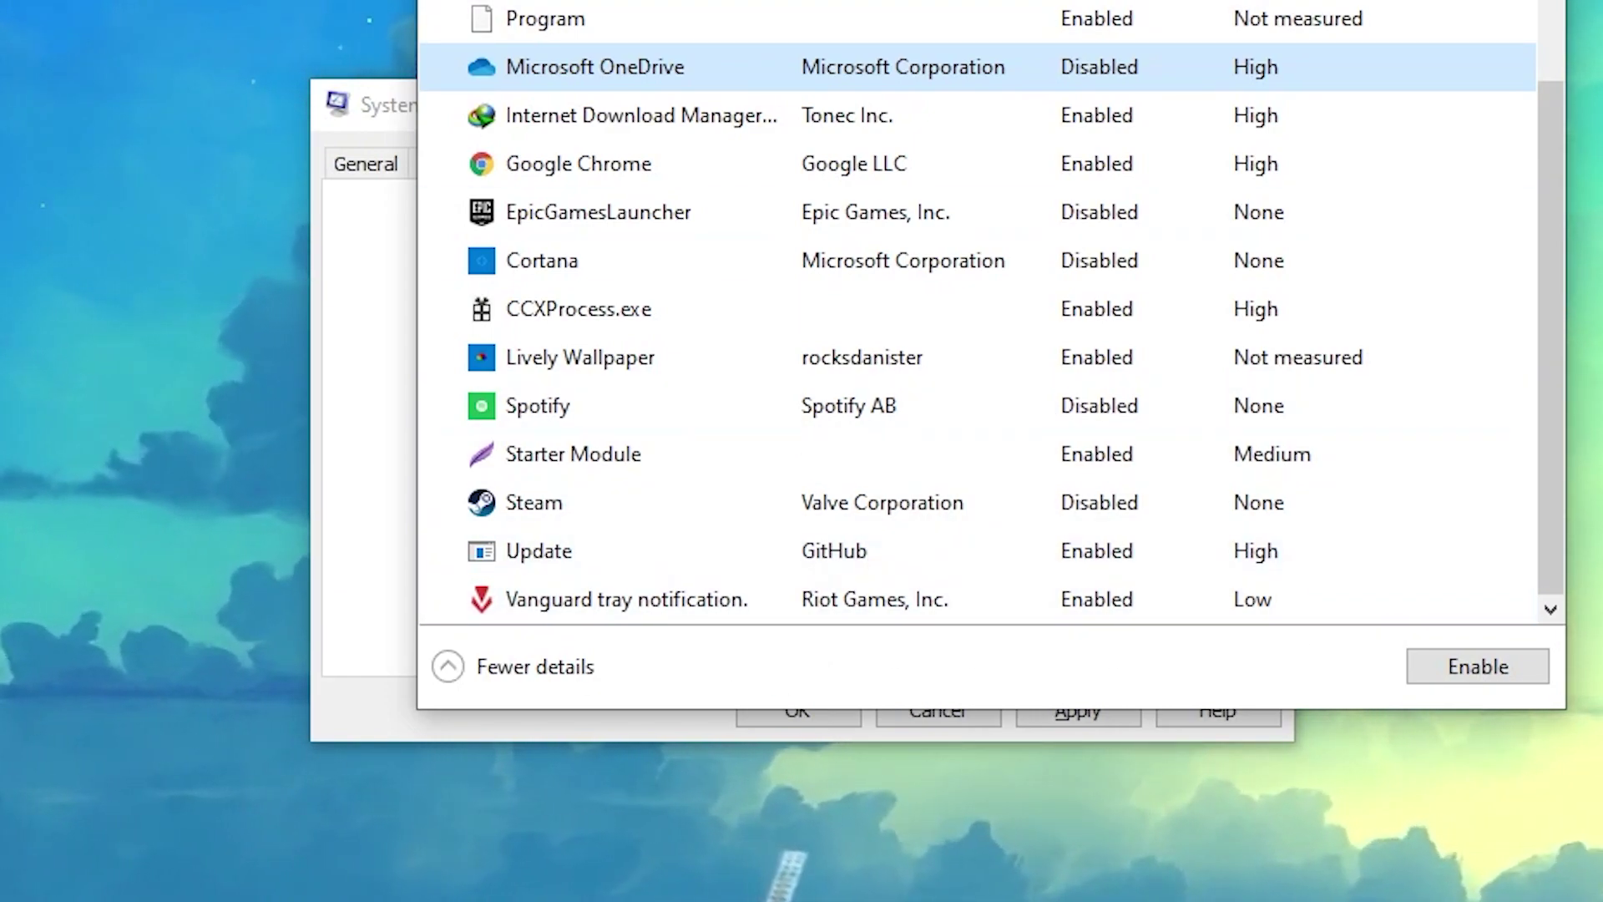
key(alt+F4)
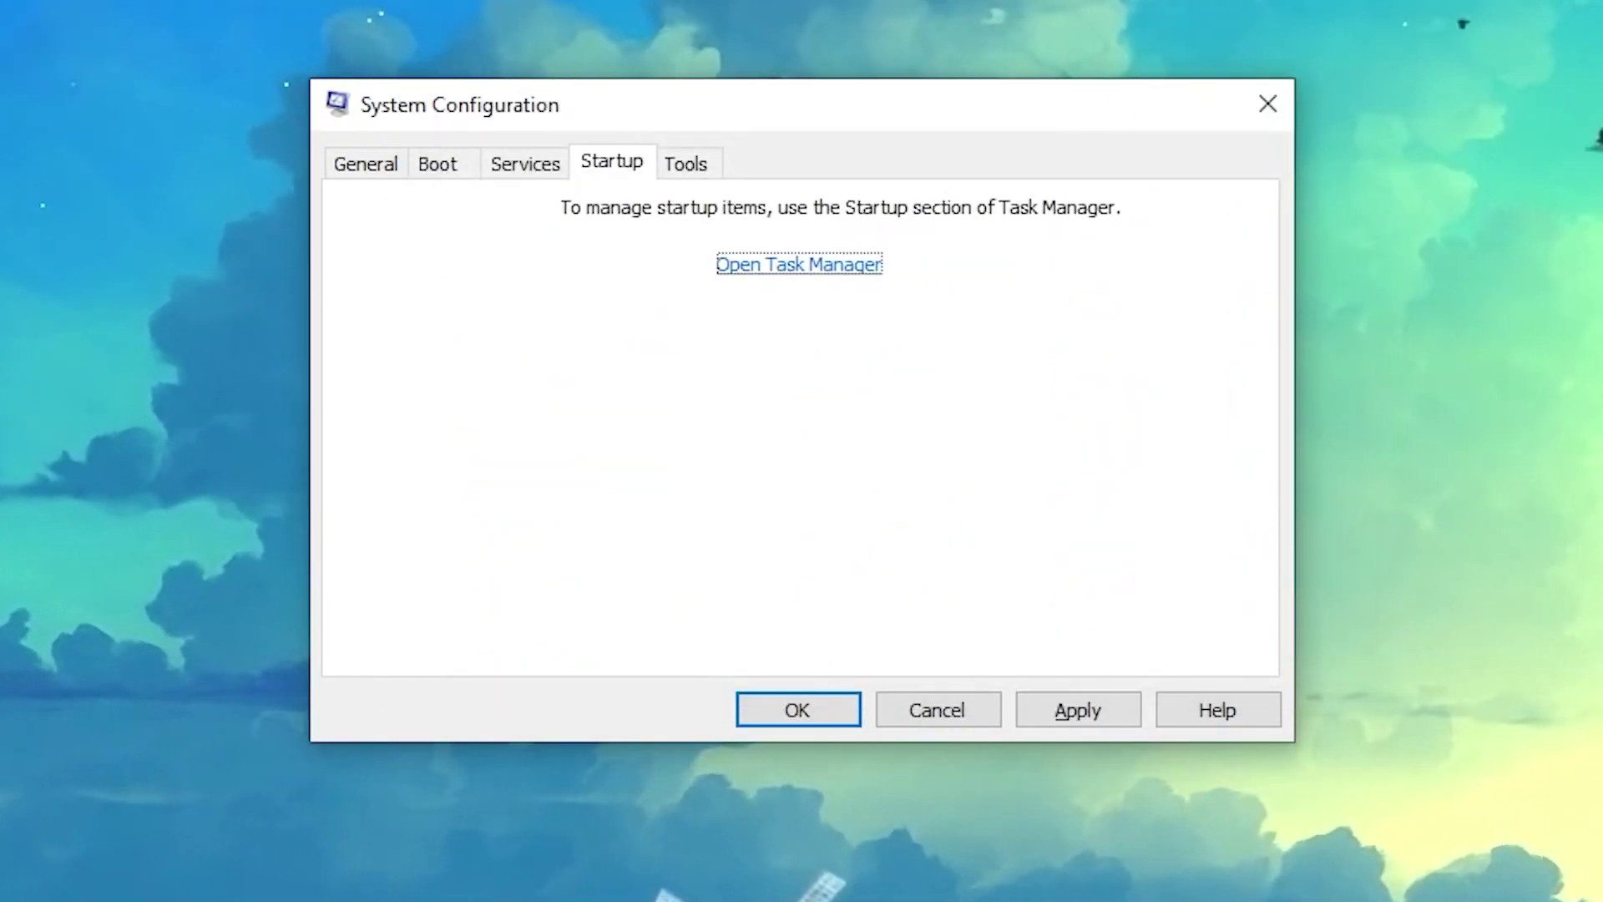
Apply the System Configuration changes and exit without restarting the computer
click(1079, 708)
click(822, 725)
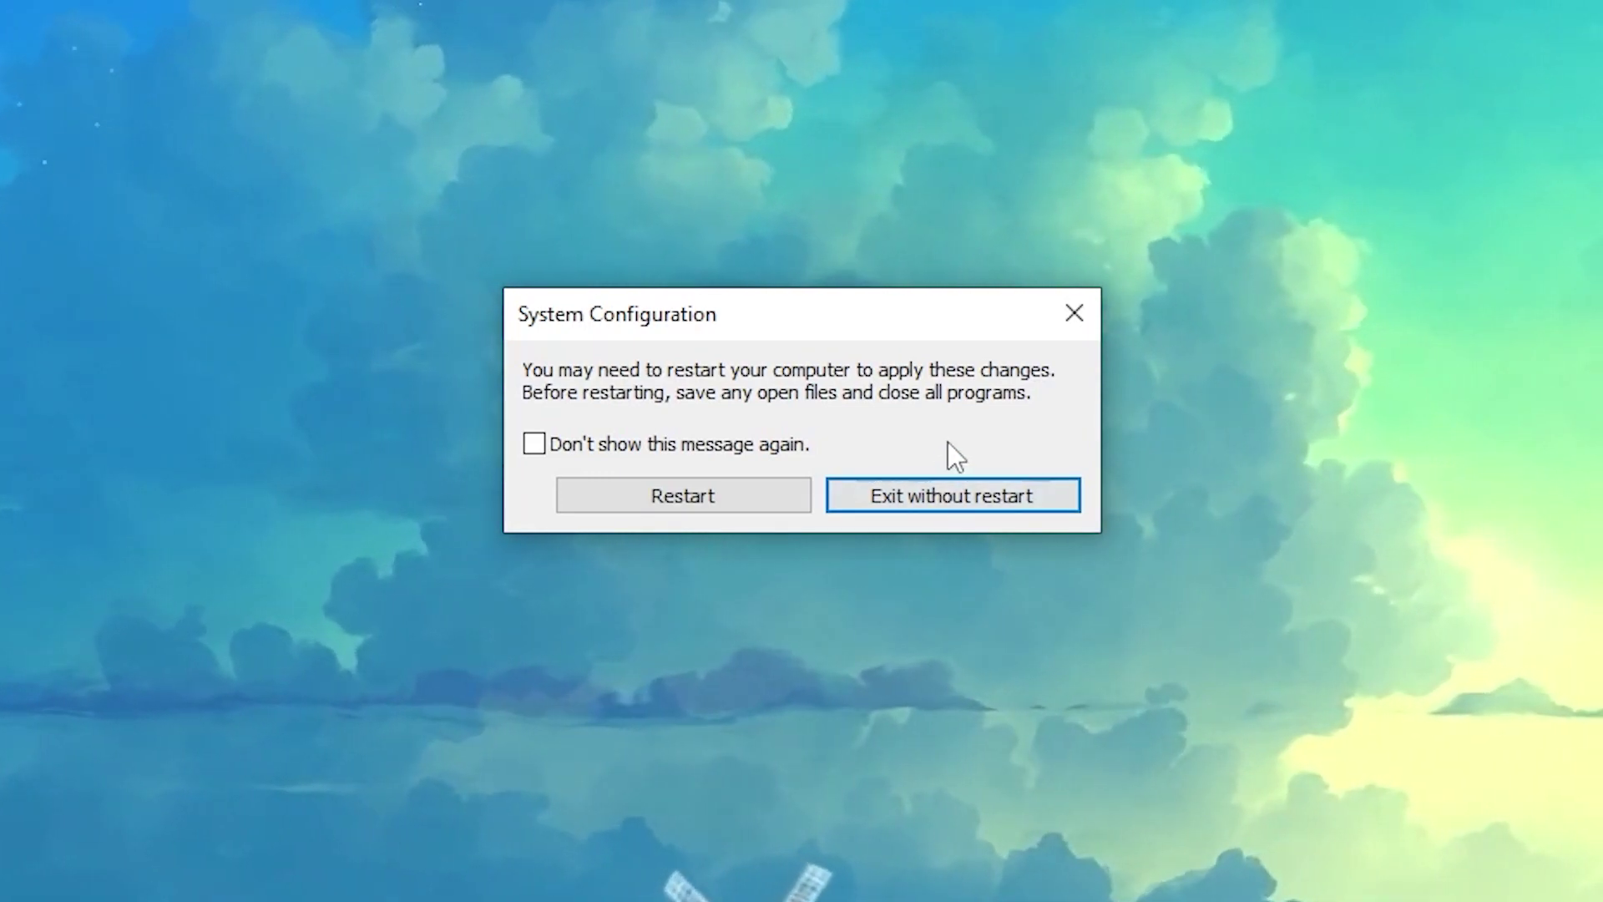
click(952, 494)
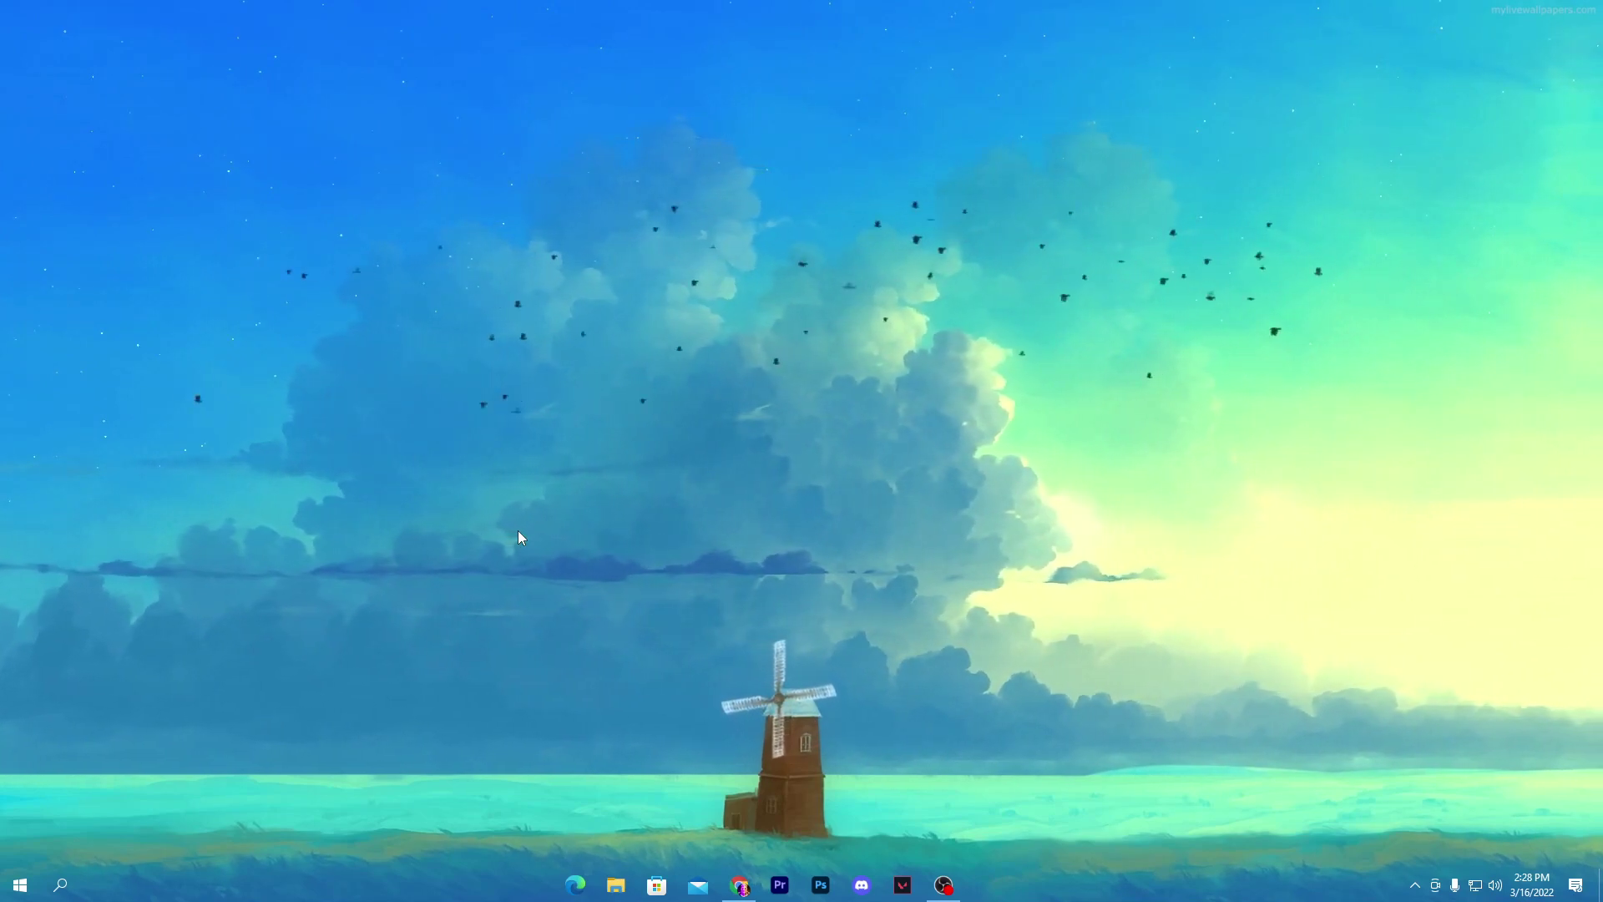
Open the Performance Options from the advanced system settings on the system's About page
right_click(20, 885)
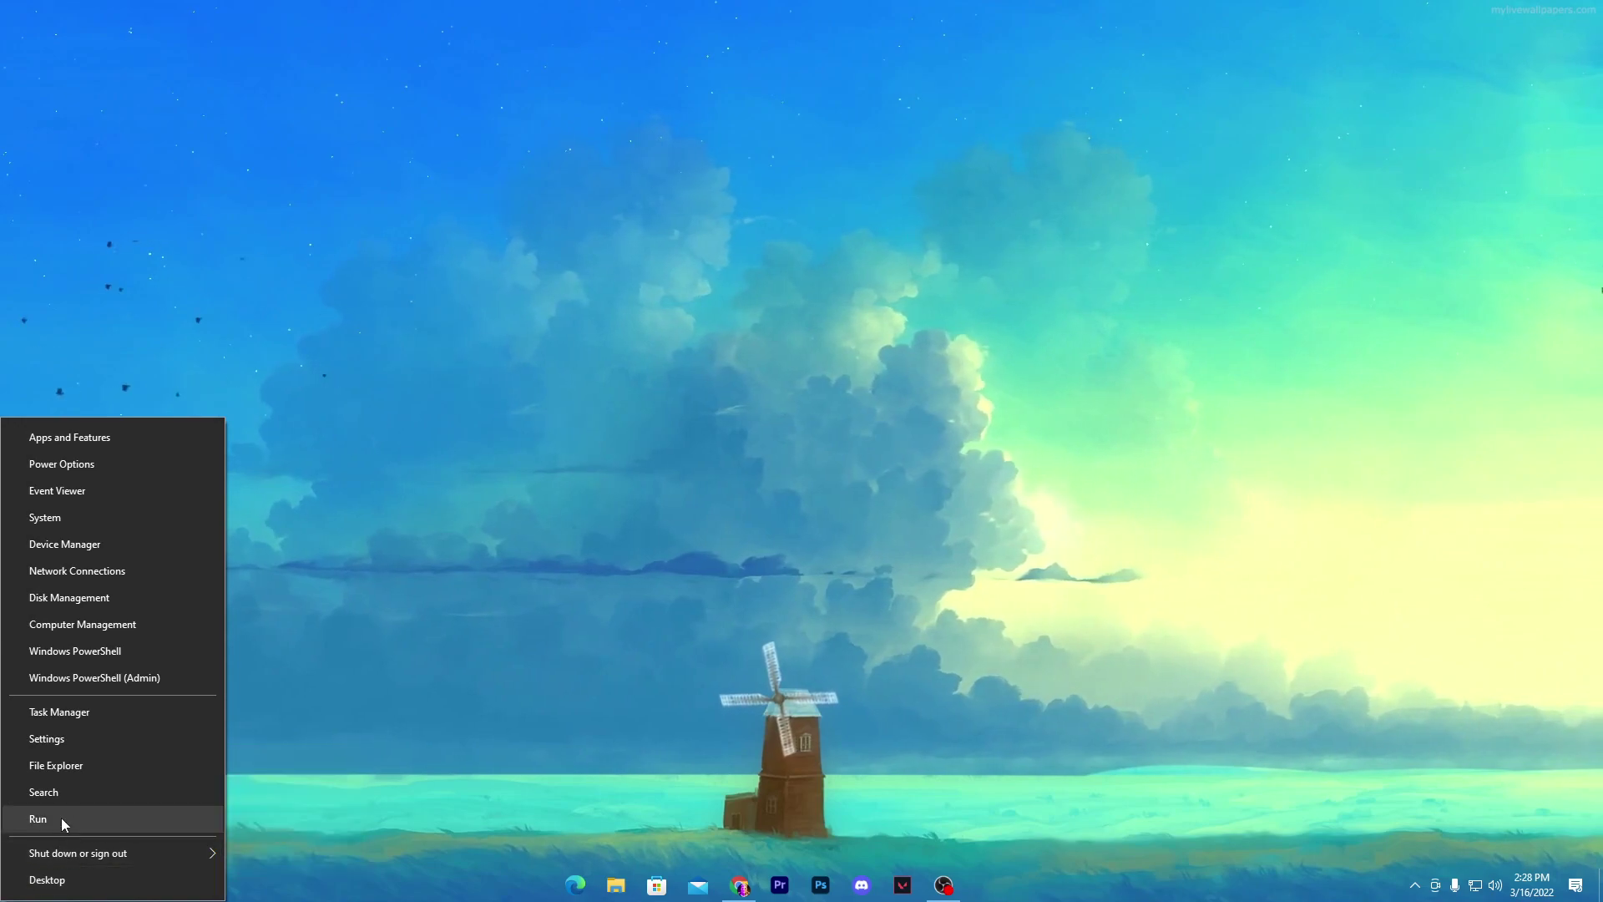
click(71, 517)
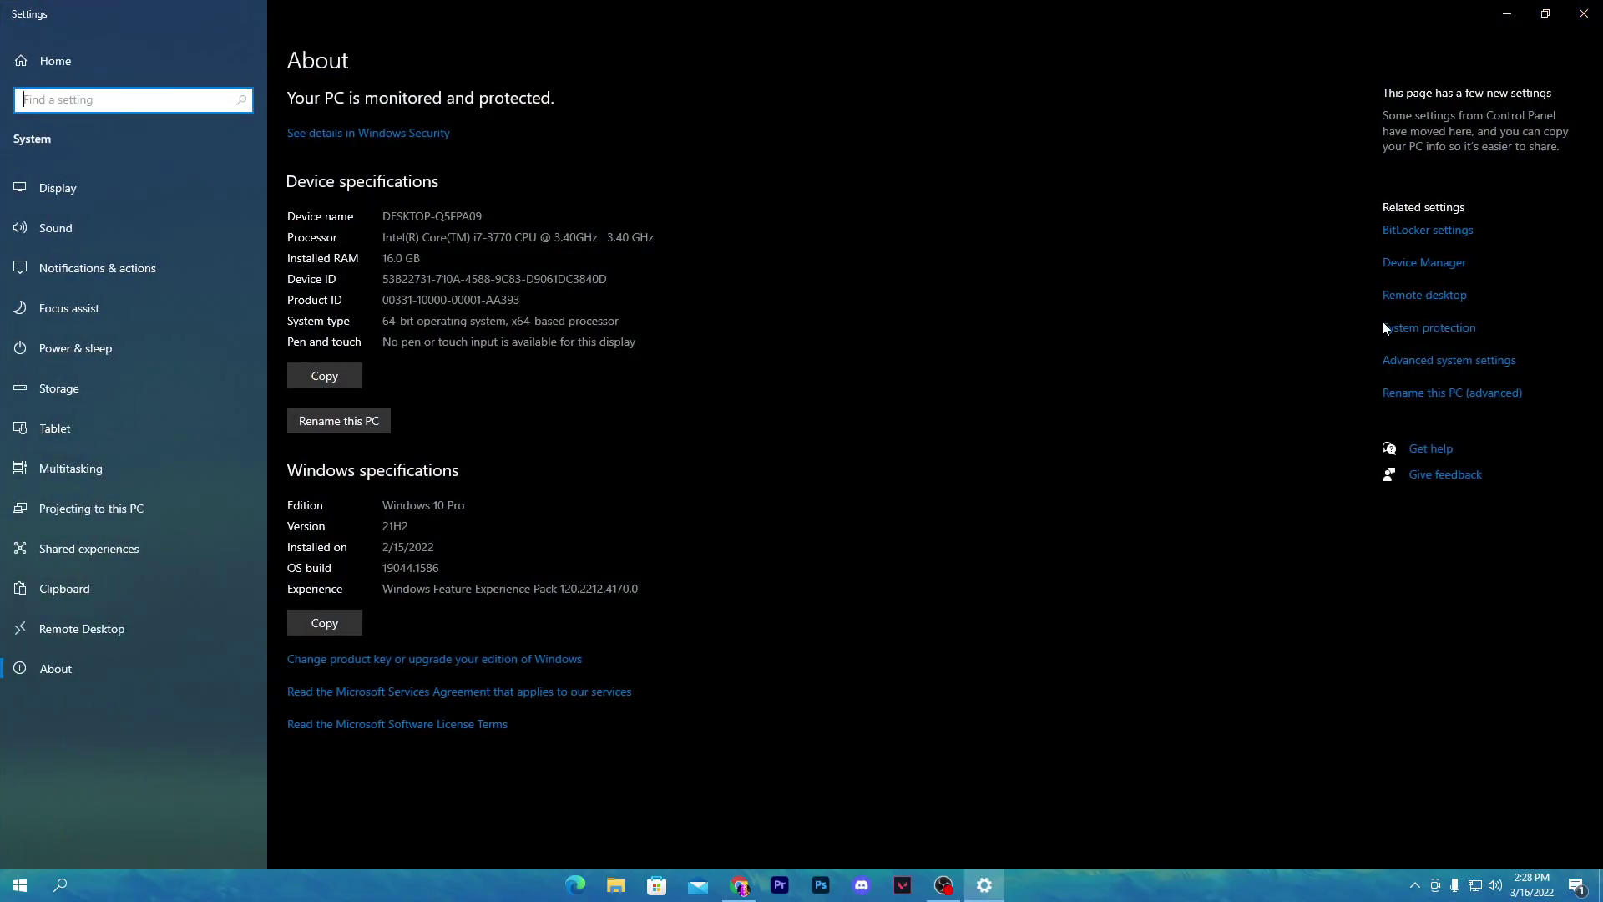
click(1421, 363)
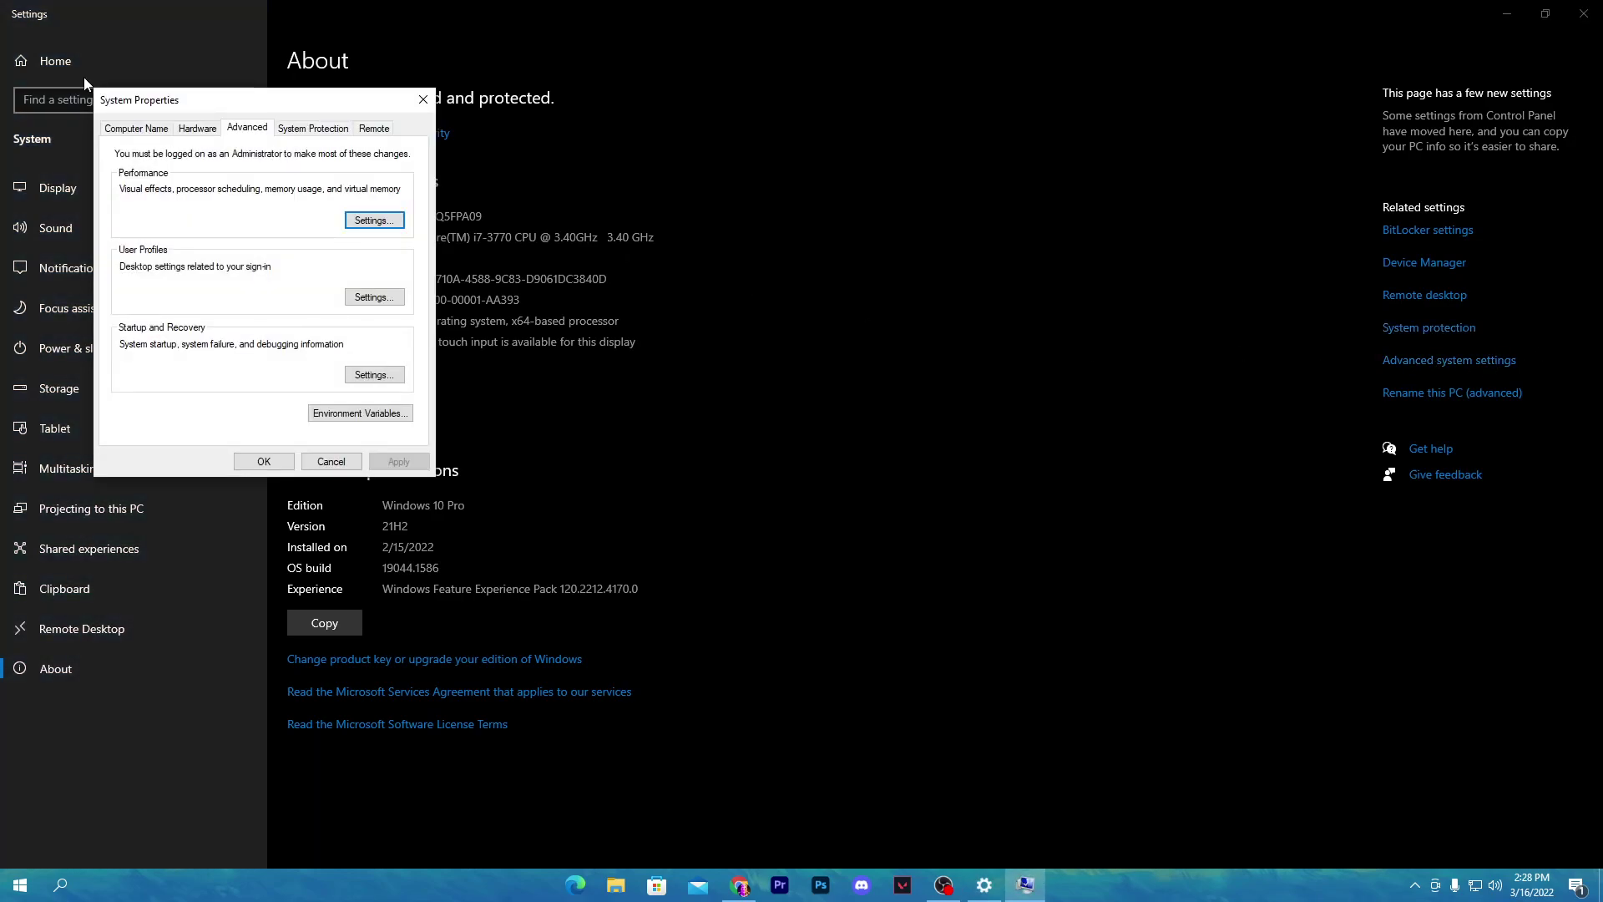
drag(186, 113, 767, 189)
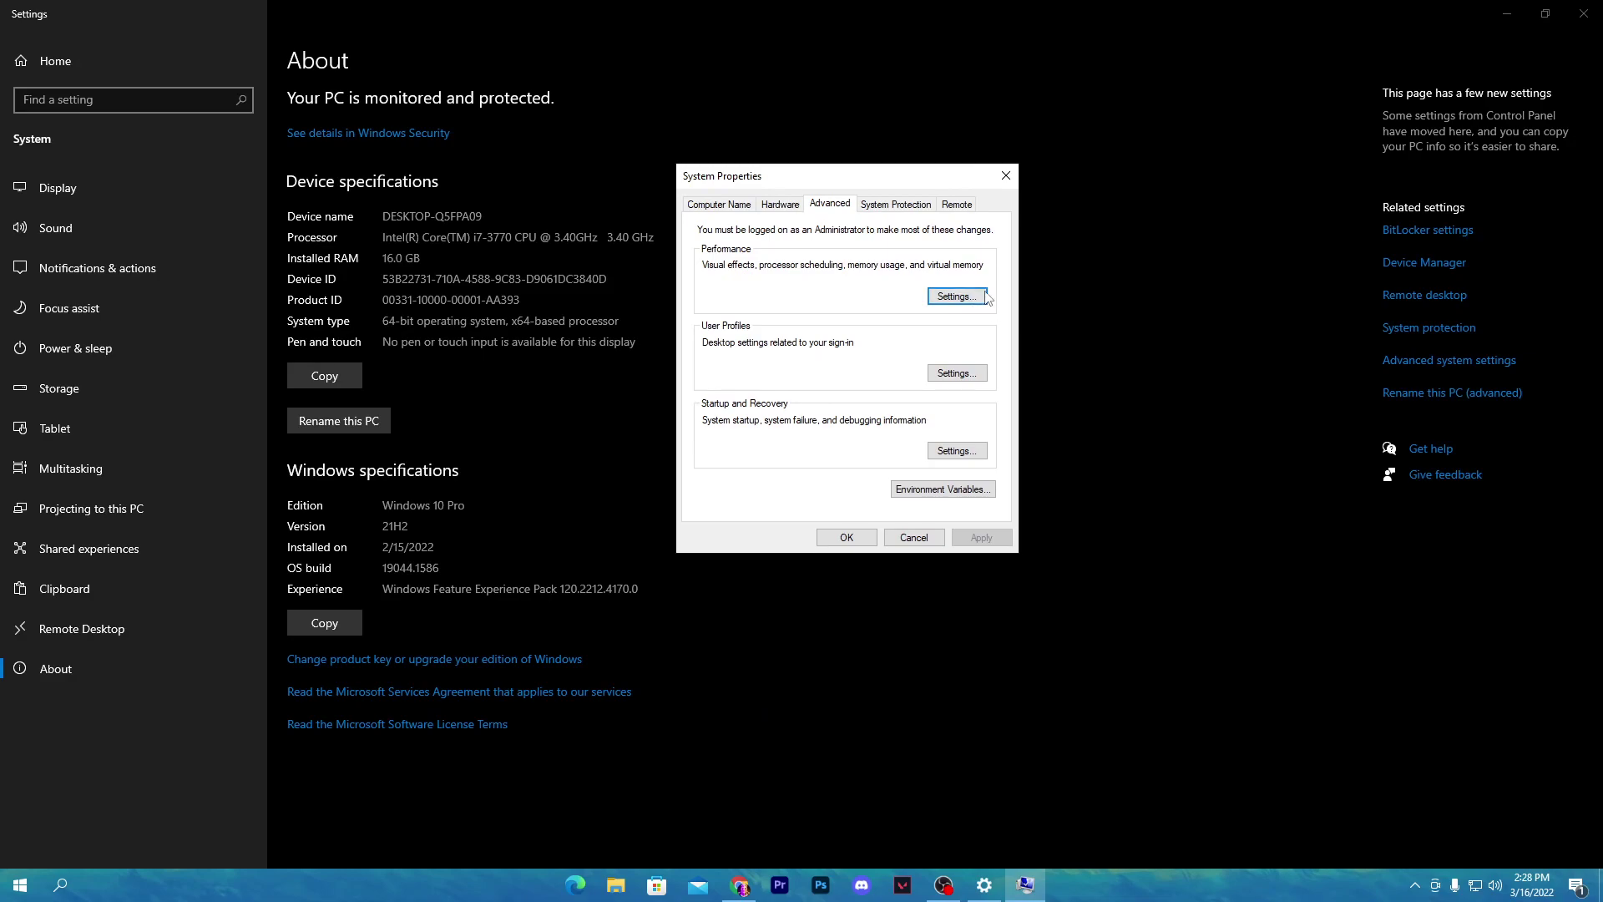
click(957, 296)
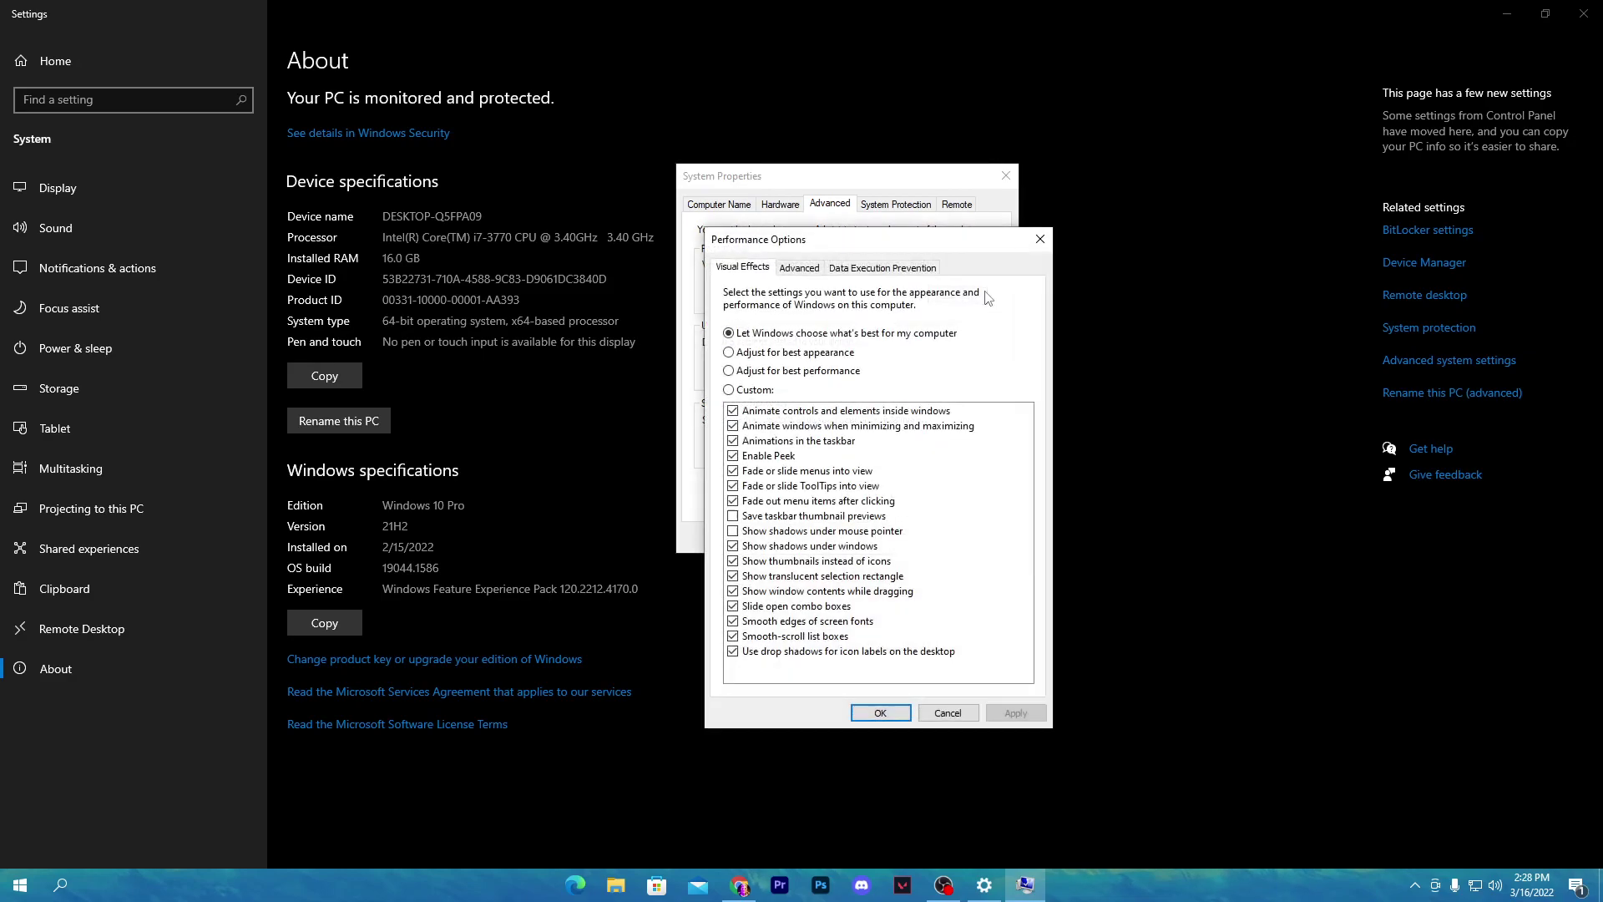
Try the best performance visual effects preset, apply letting Windows choose what's best instead, and close Performance Options and System Properties
click(815, 378)
click(1013, 715)
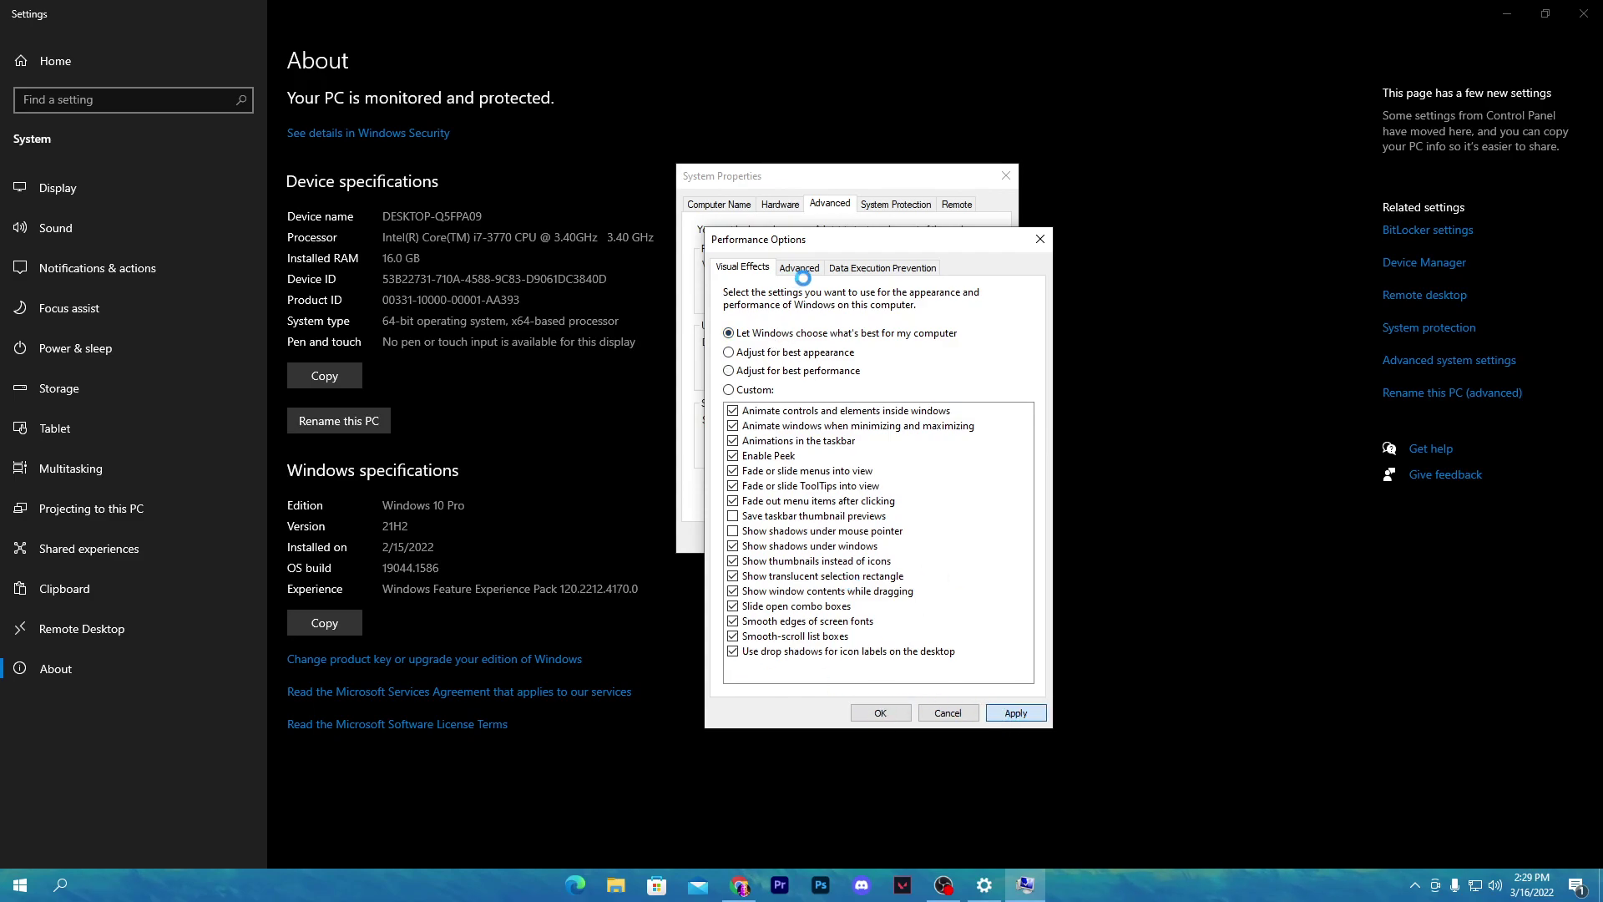
click(880, 712)
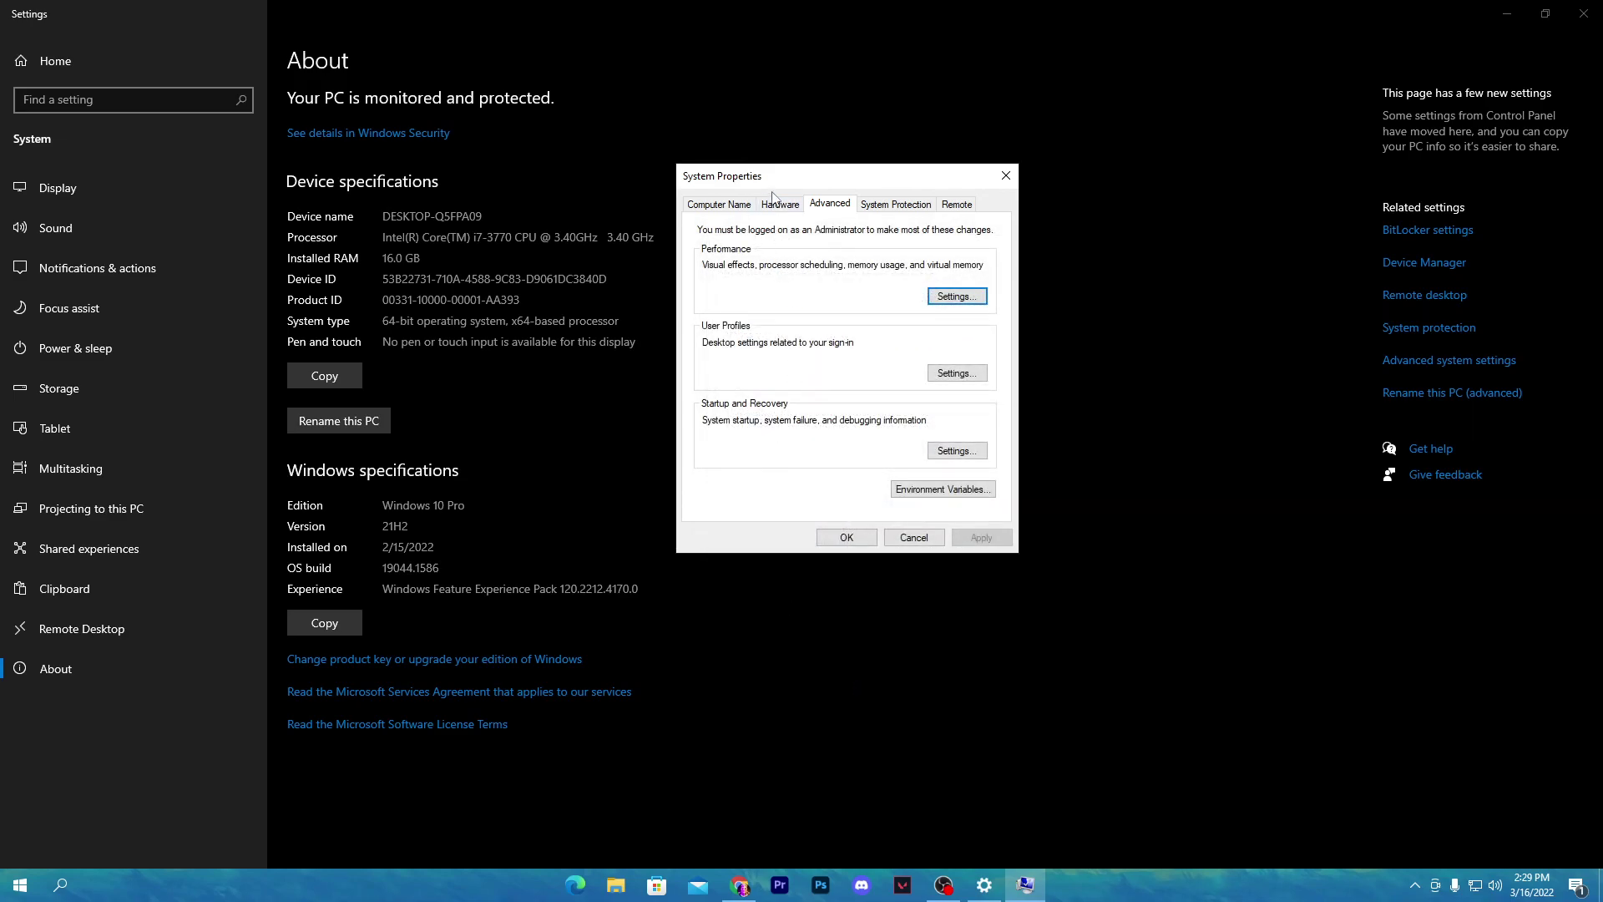
click(1007, 178)
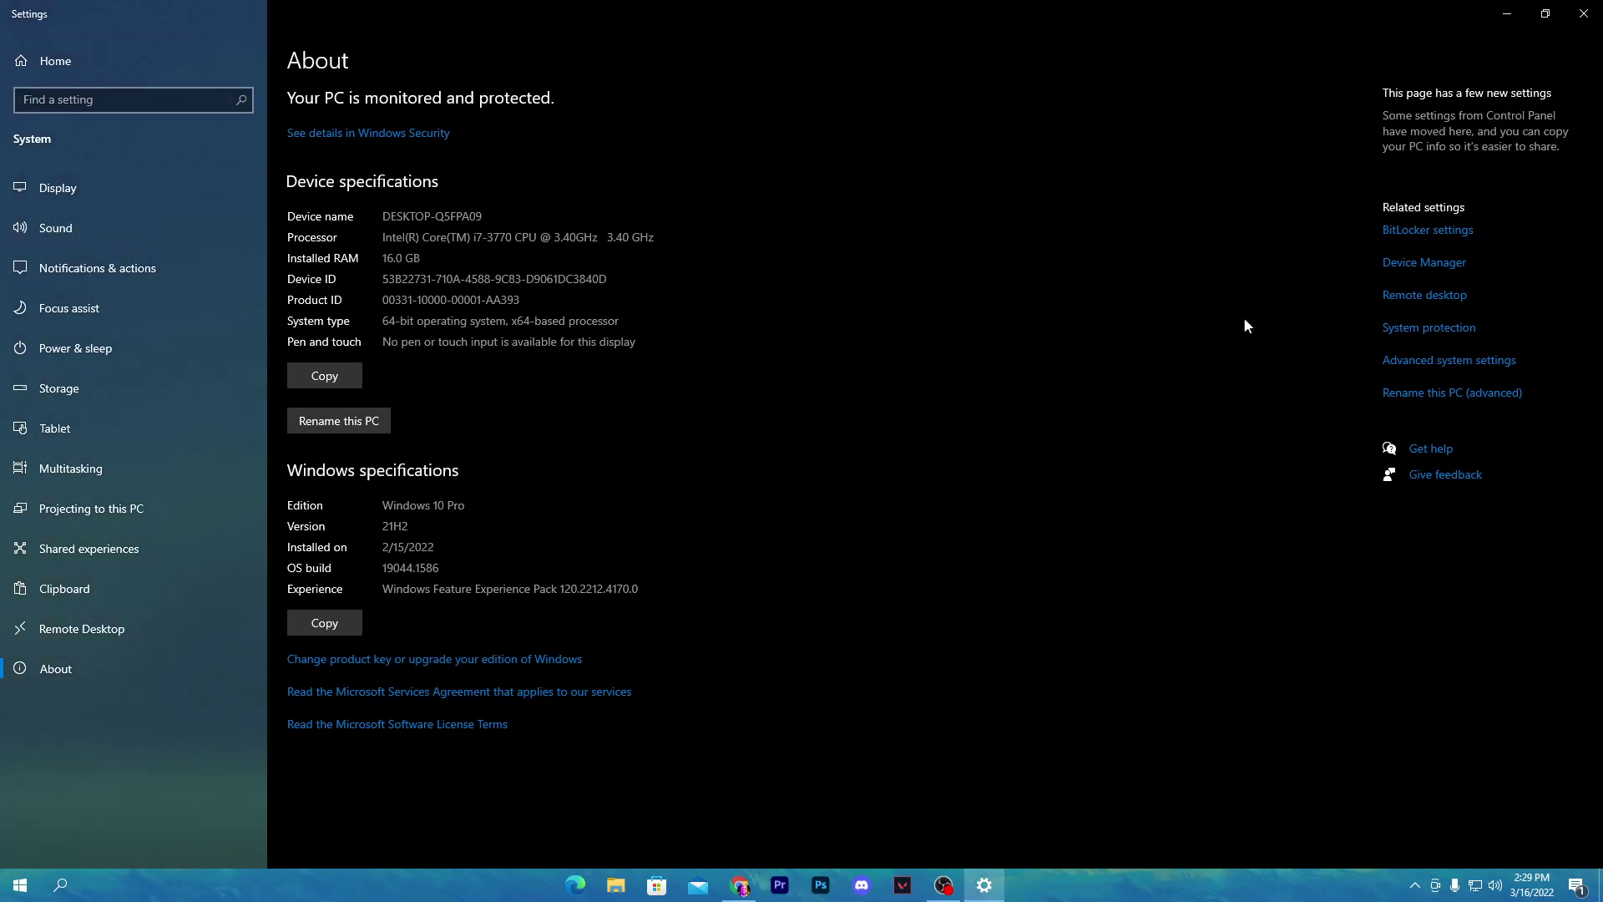
Check in Device Manager whether the High precision event timer under System devices is disabled, and close Device Manager and Settings
click(1416, 268)
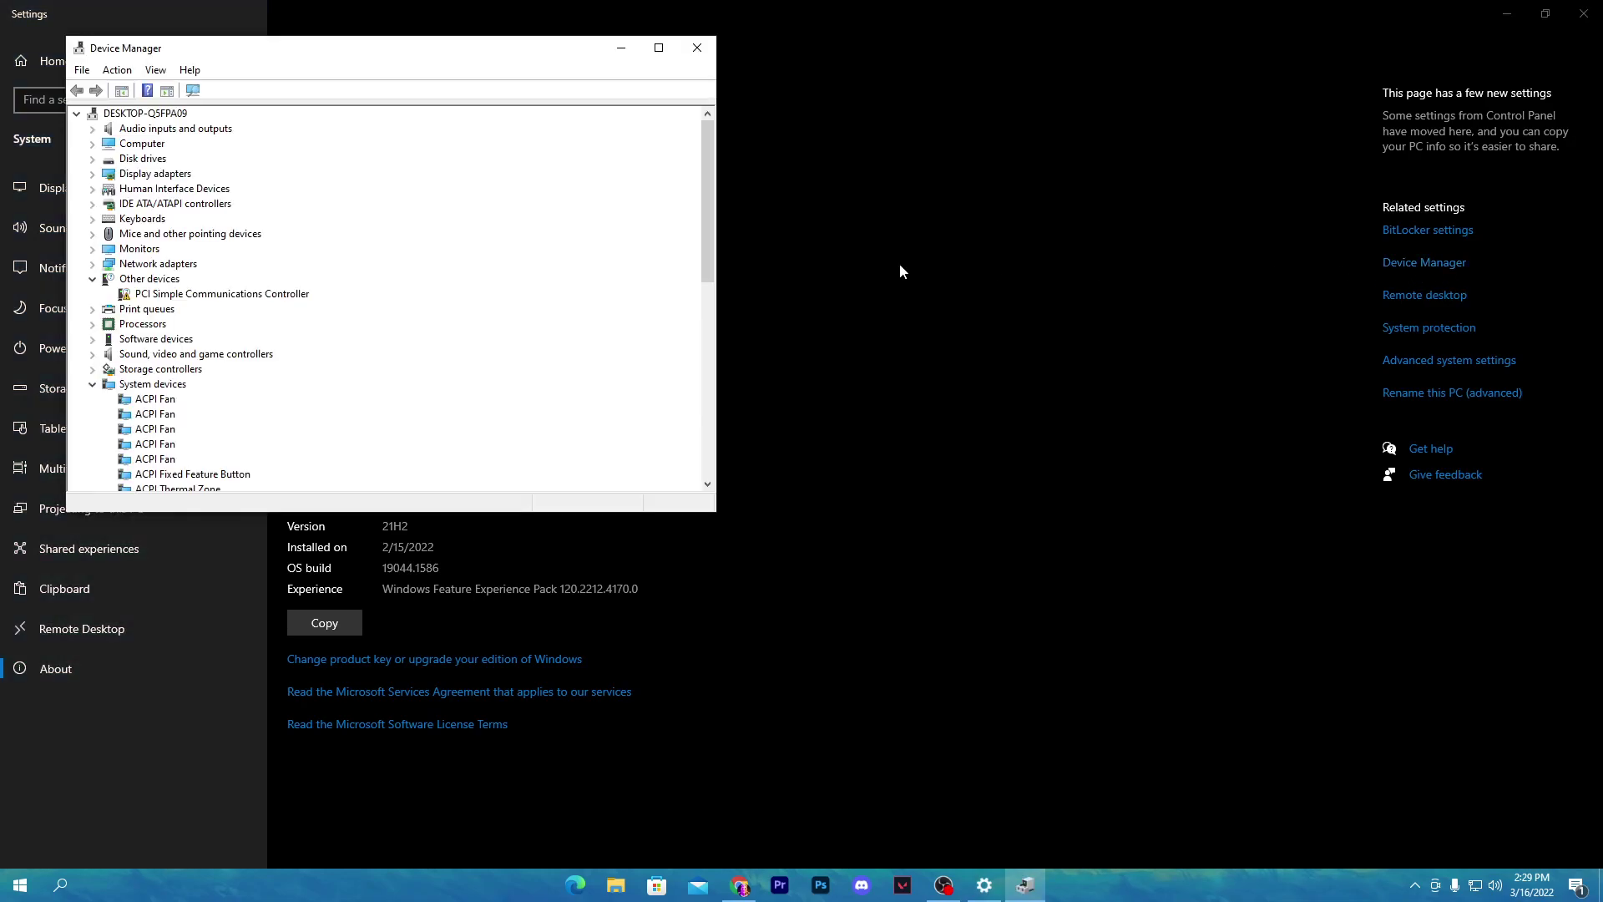
scroll(360, 208, down, 10)
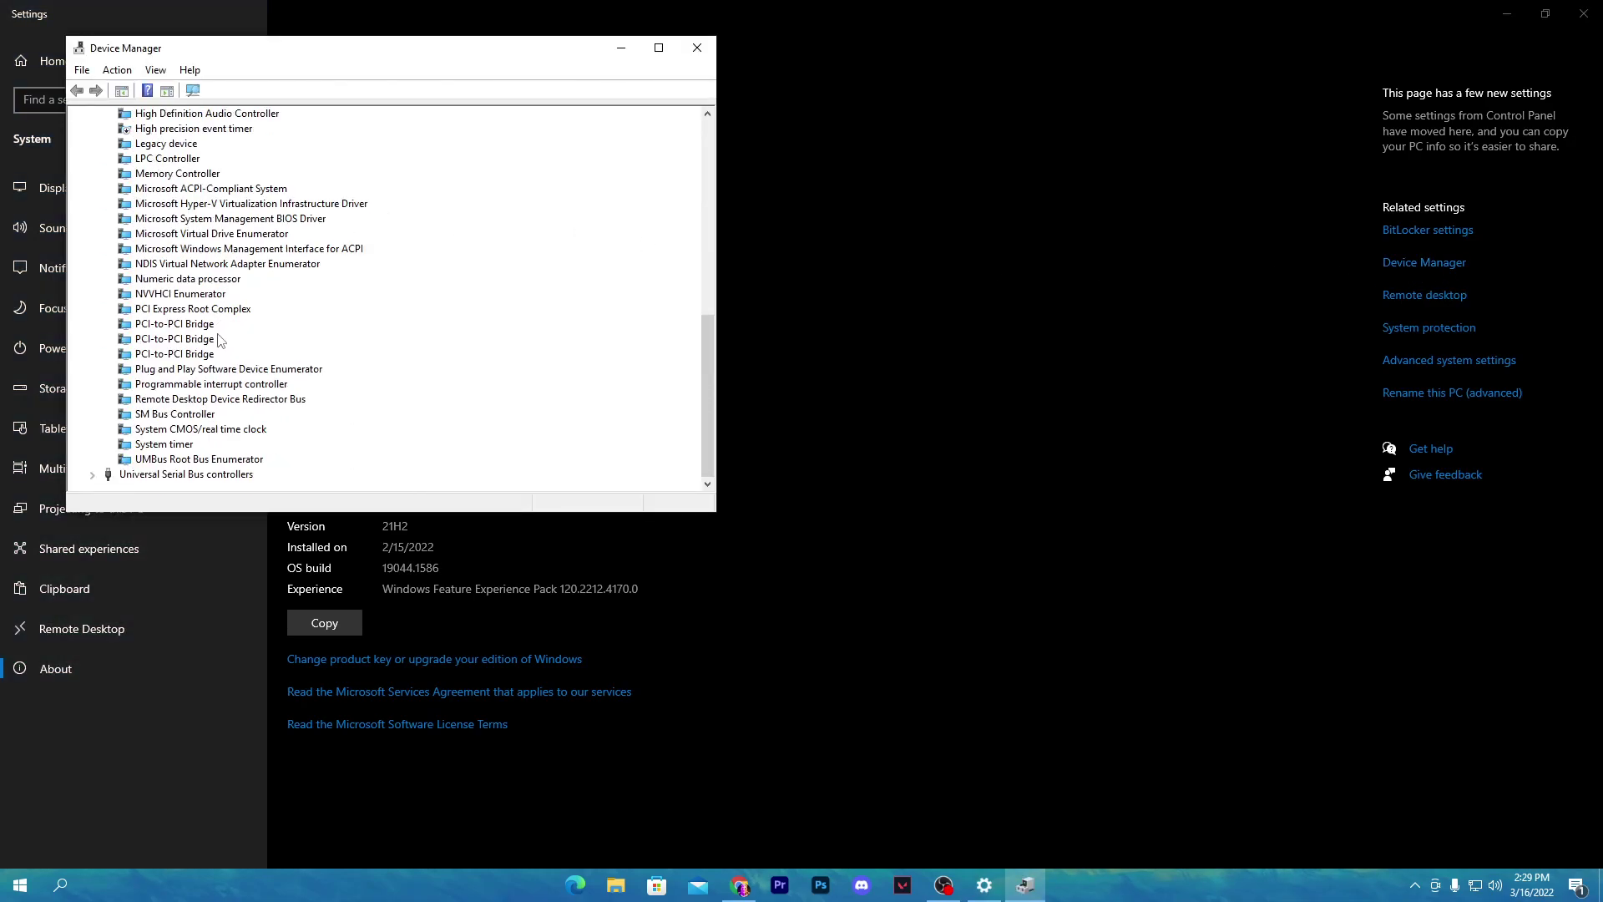
scroll(186, 402, up, 5)
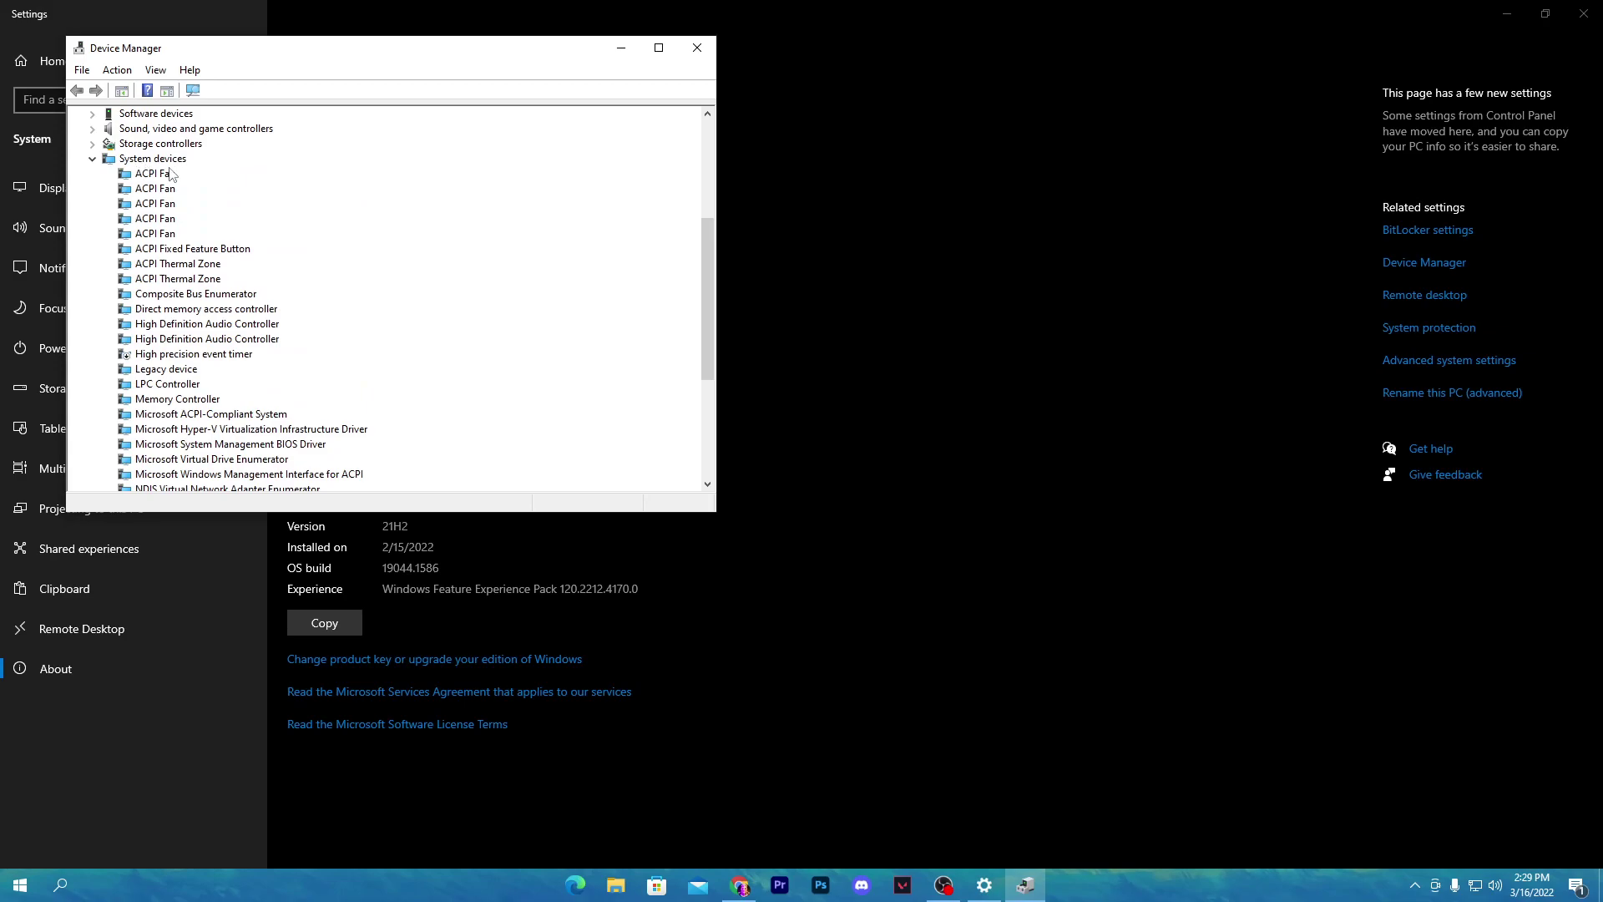
right_click(187, 357)
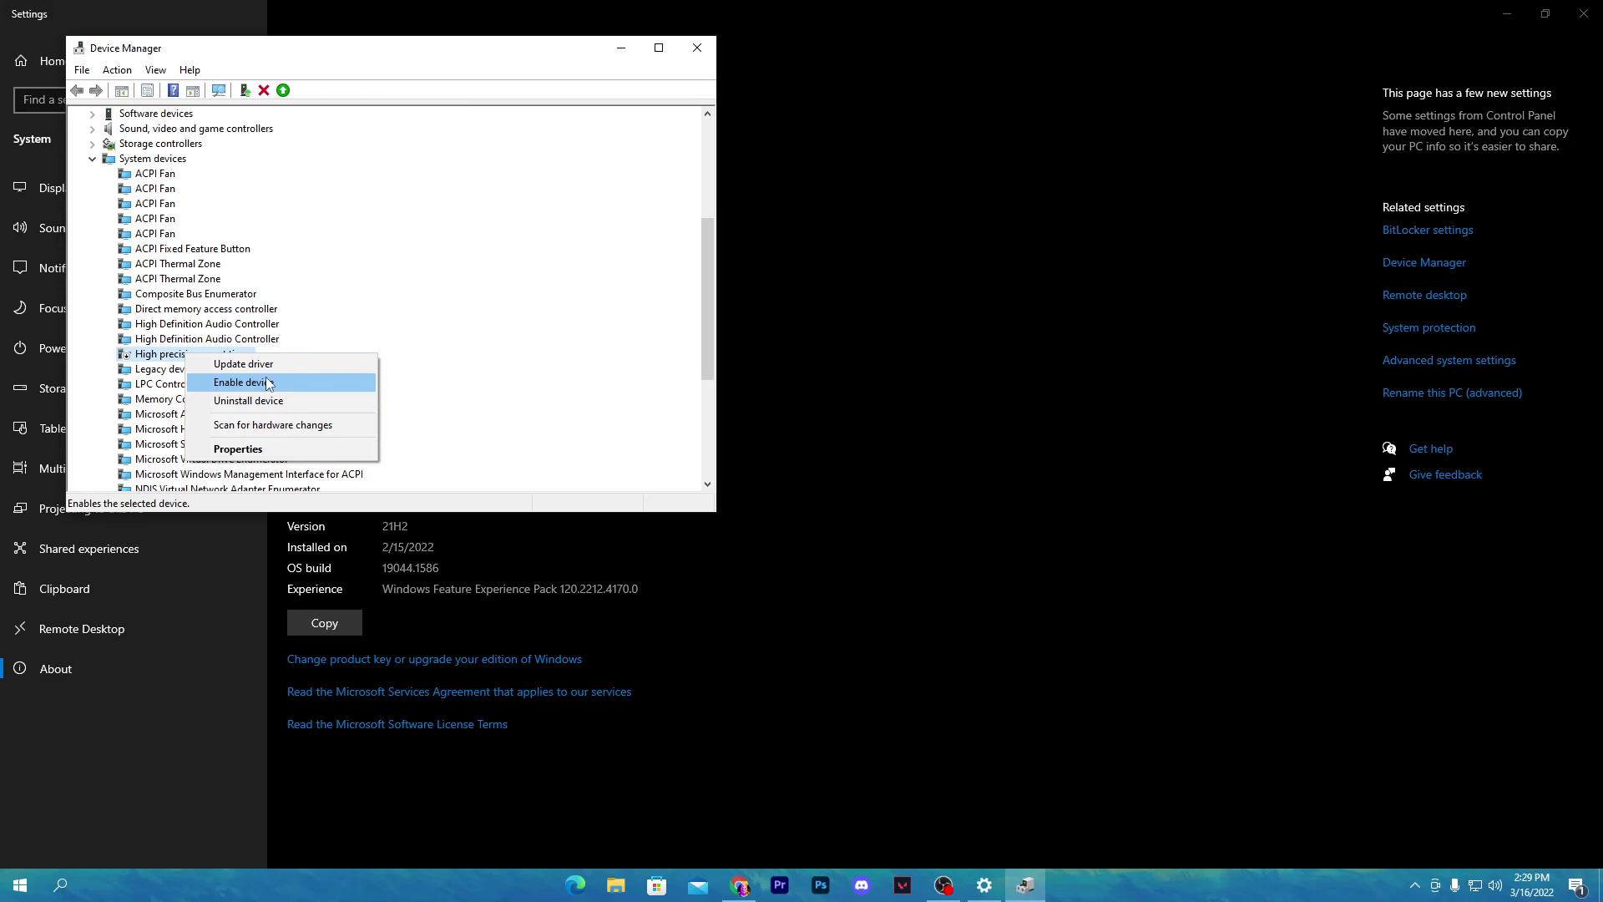
click(696, 50)
click(1584, 13)
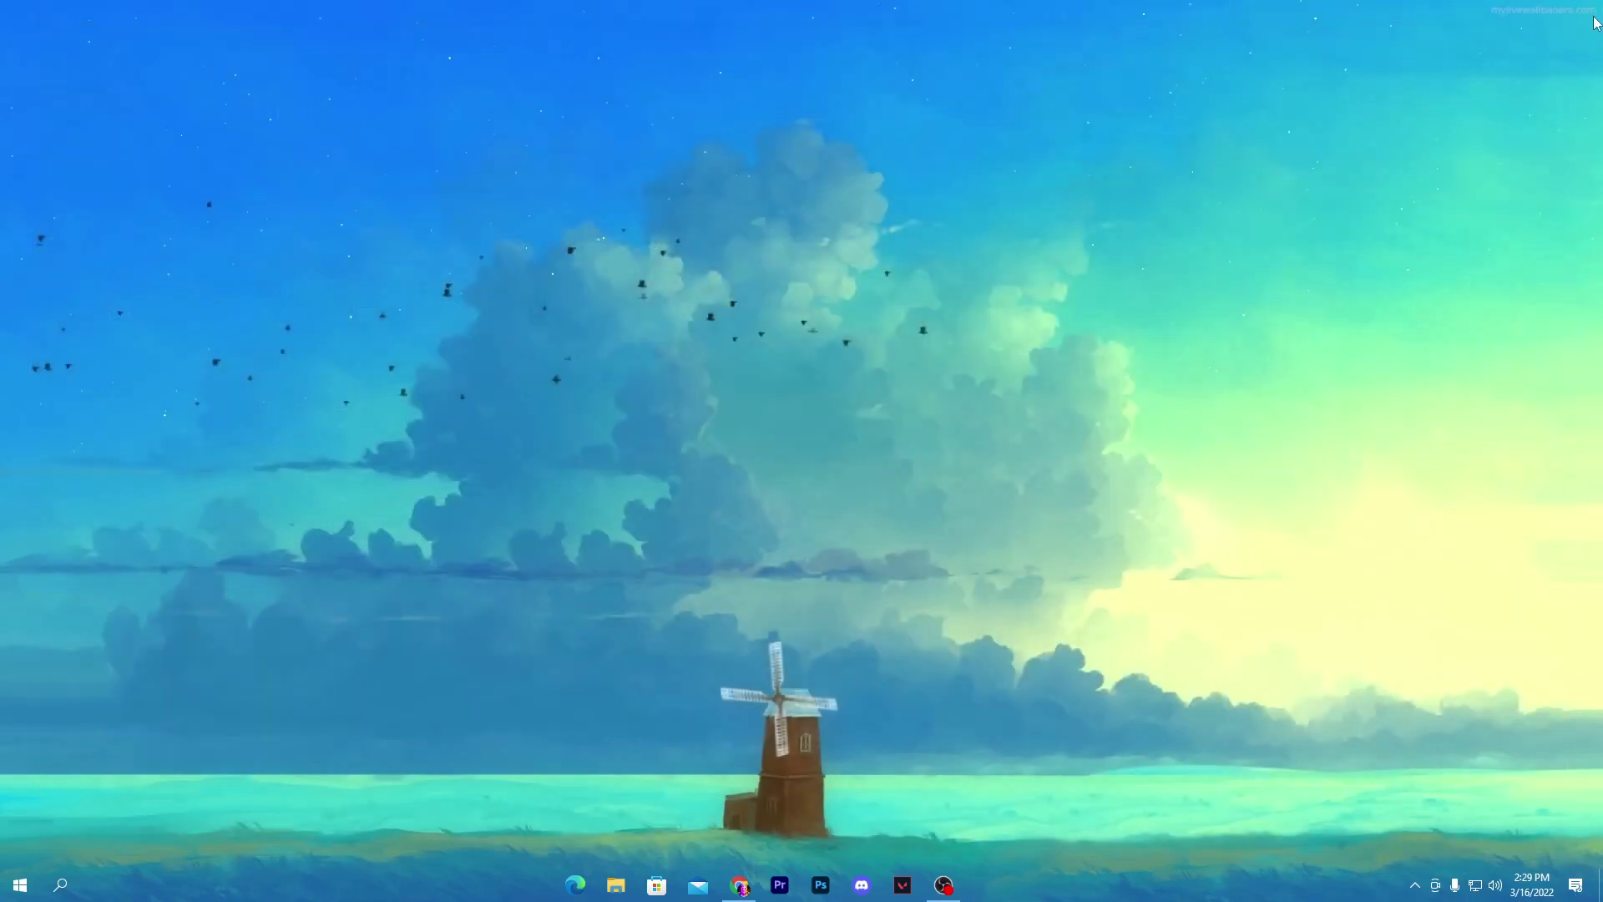